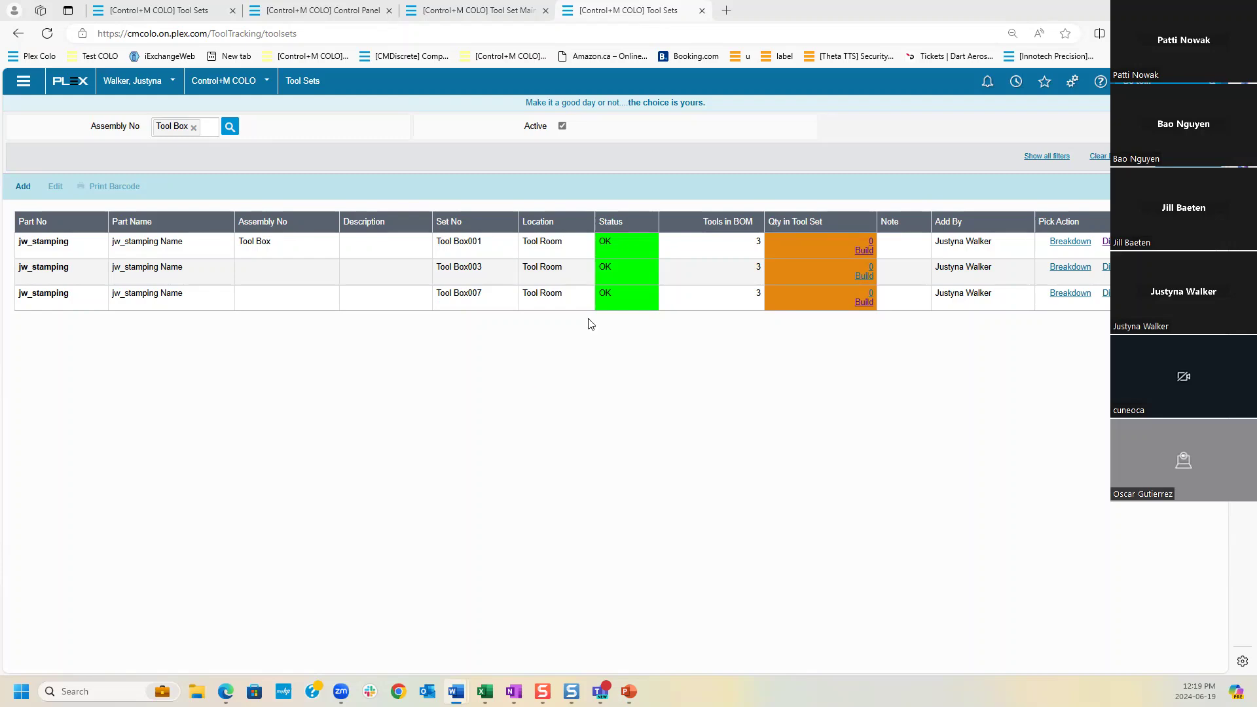
- Open the build page with the bill of materials for tool set Tool Box007
click(864, 303)
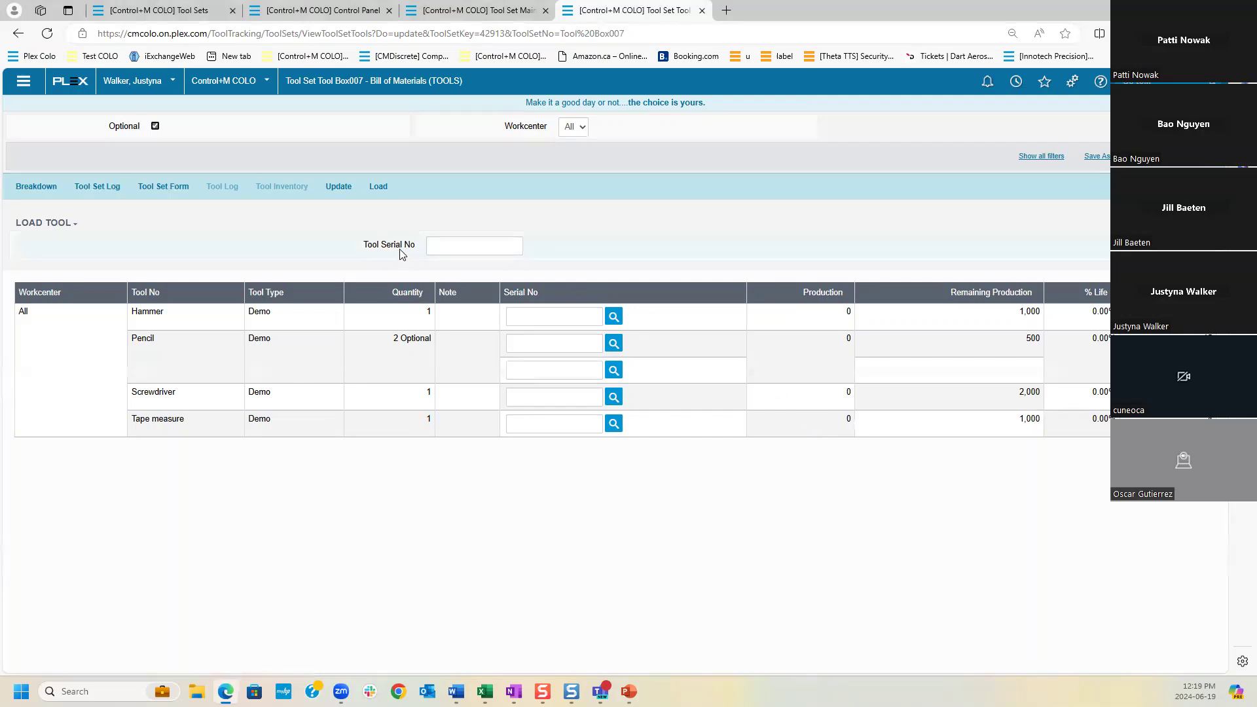
drag(365, 248, 424, 250)
click(438, 245)
click(585, 222)
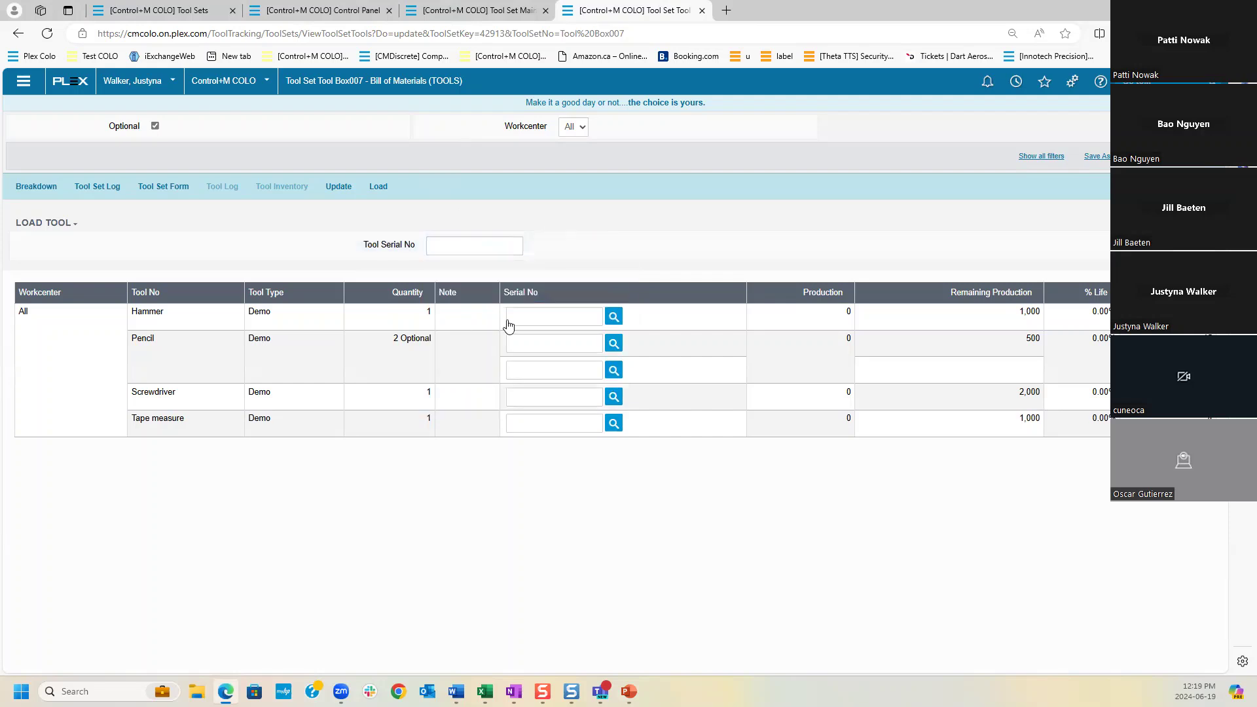
- Check the pick list of available serial numbers for the Hammer without choosing one
click(617, 320)
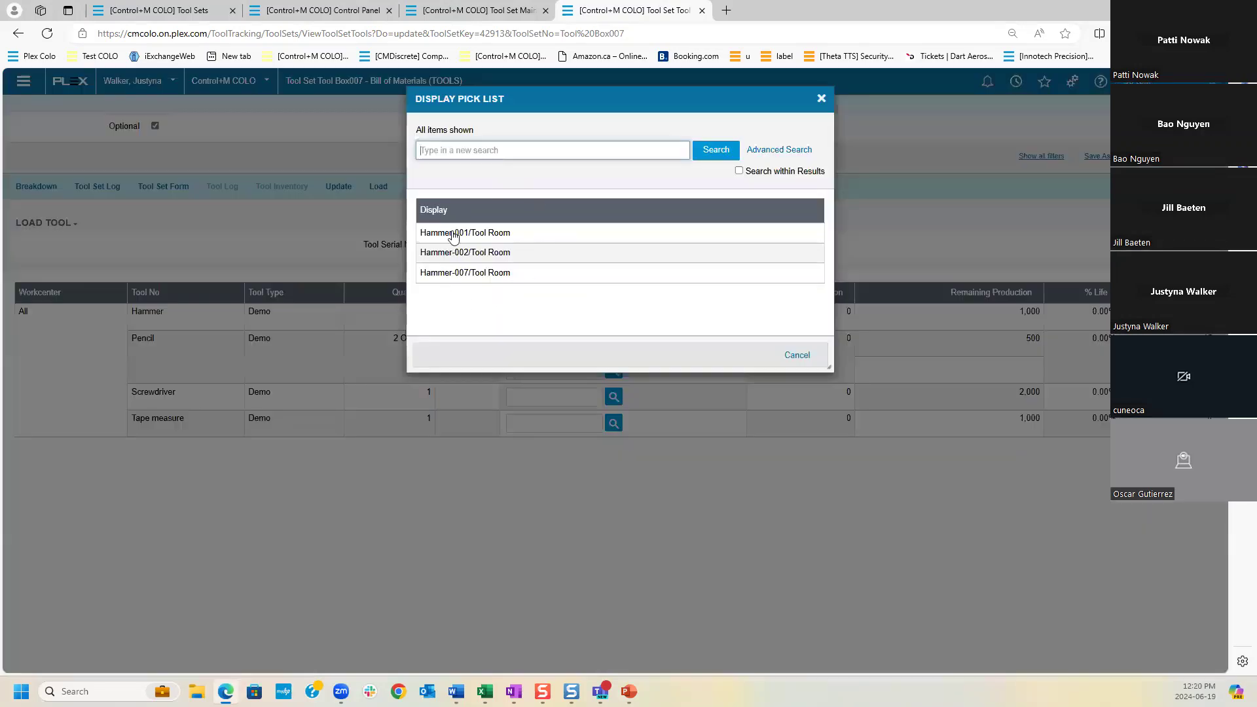
click(792, 356)
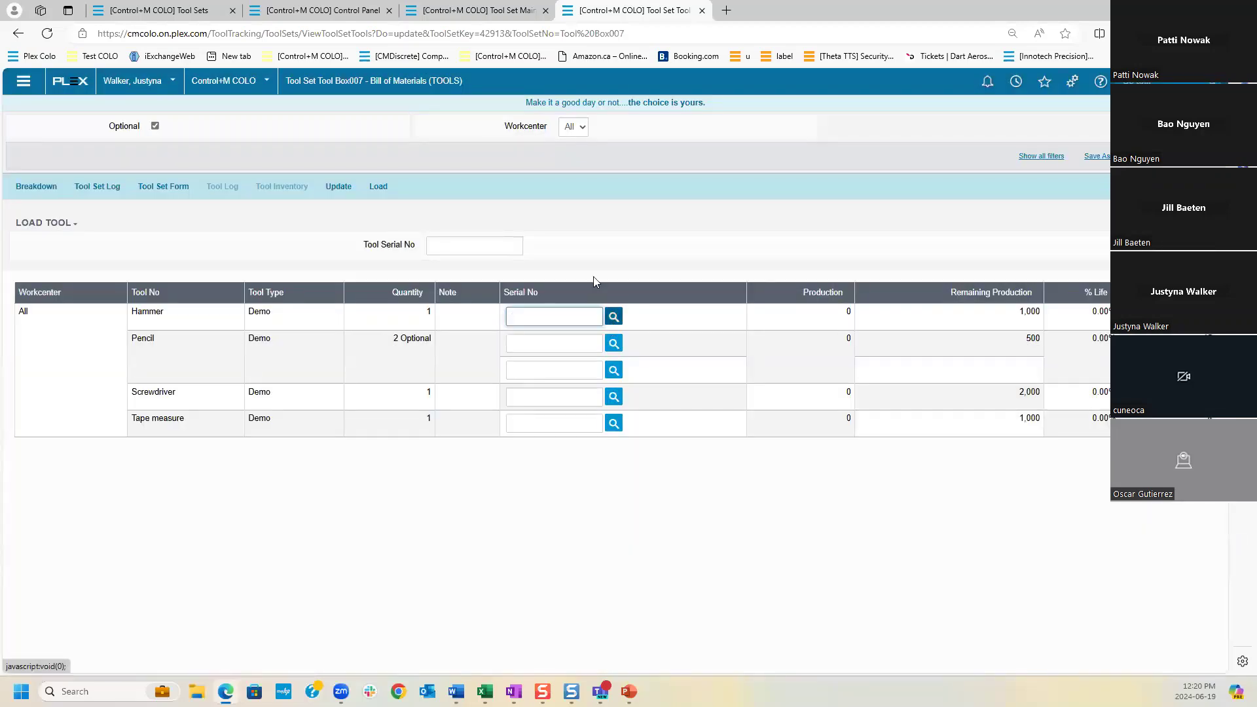
click(613, 316)
click(795, 357)
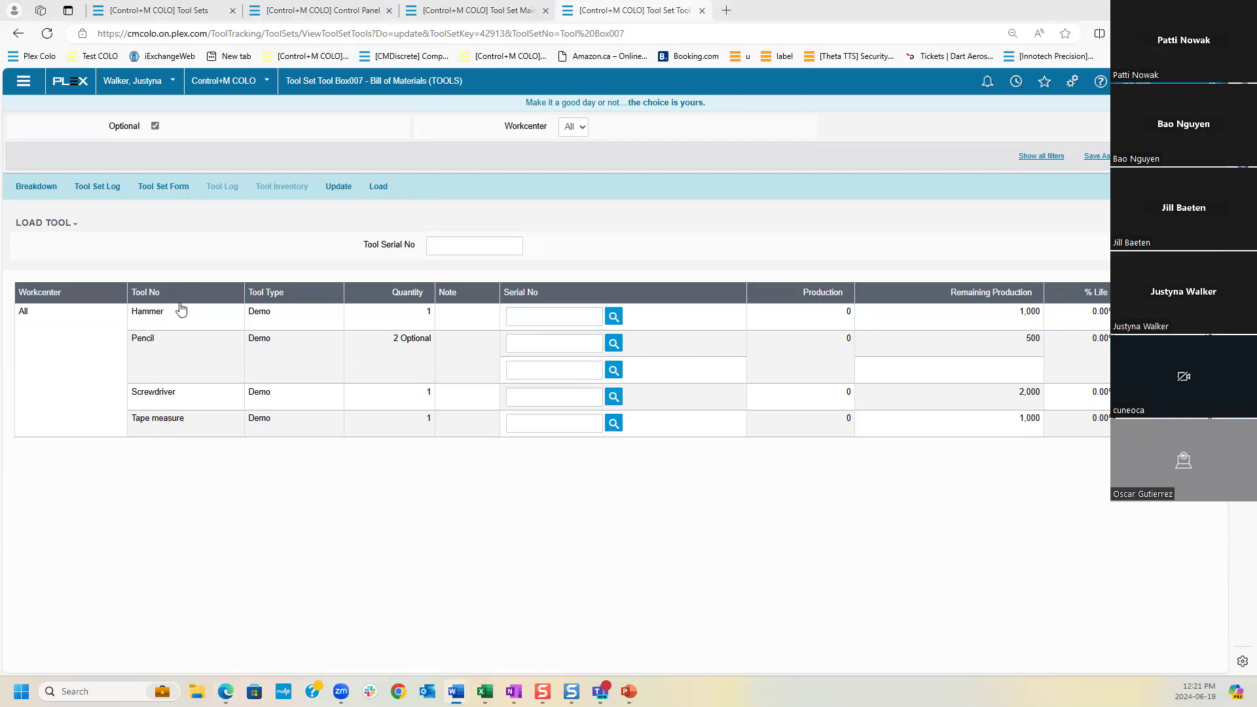
- Load the hammer into the tool set using tool serial number Hammer-007
click(452, 252)
click(458, 289)
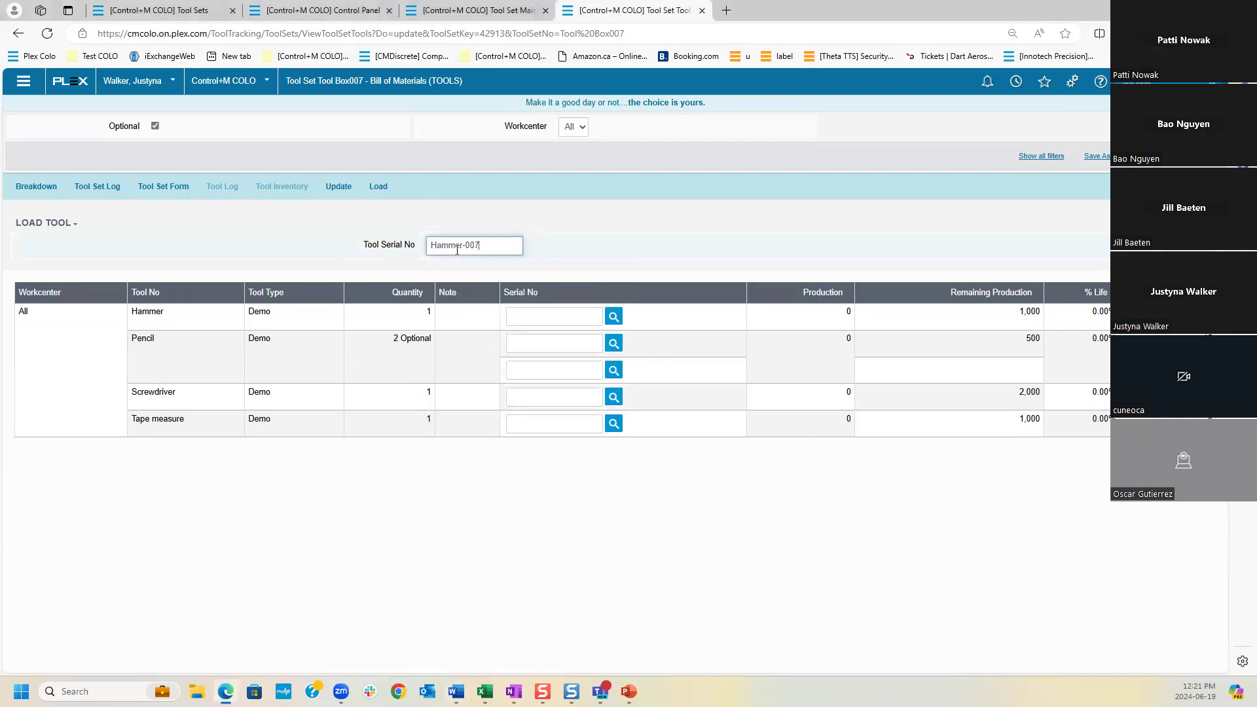
key(Return)
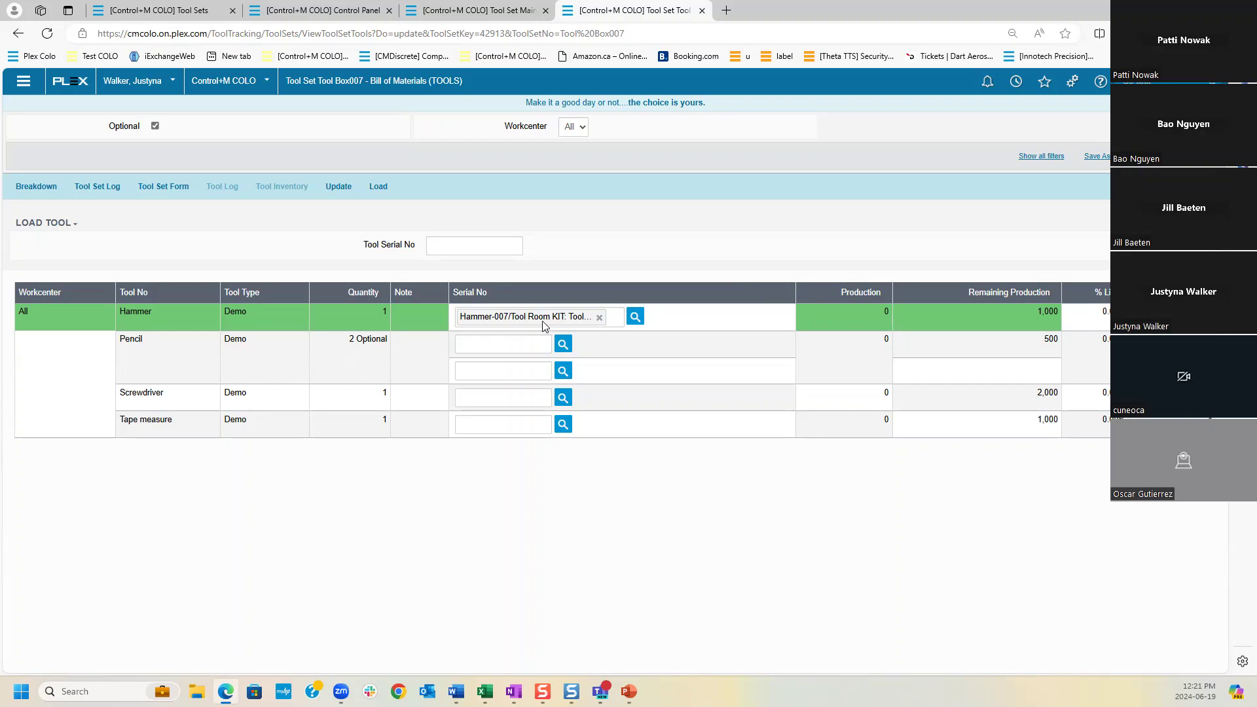
- Assign Screwdriver-007 and Tape measure-007 from the Tool Room to their tool rows and update the tool set
click(563, 397)
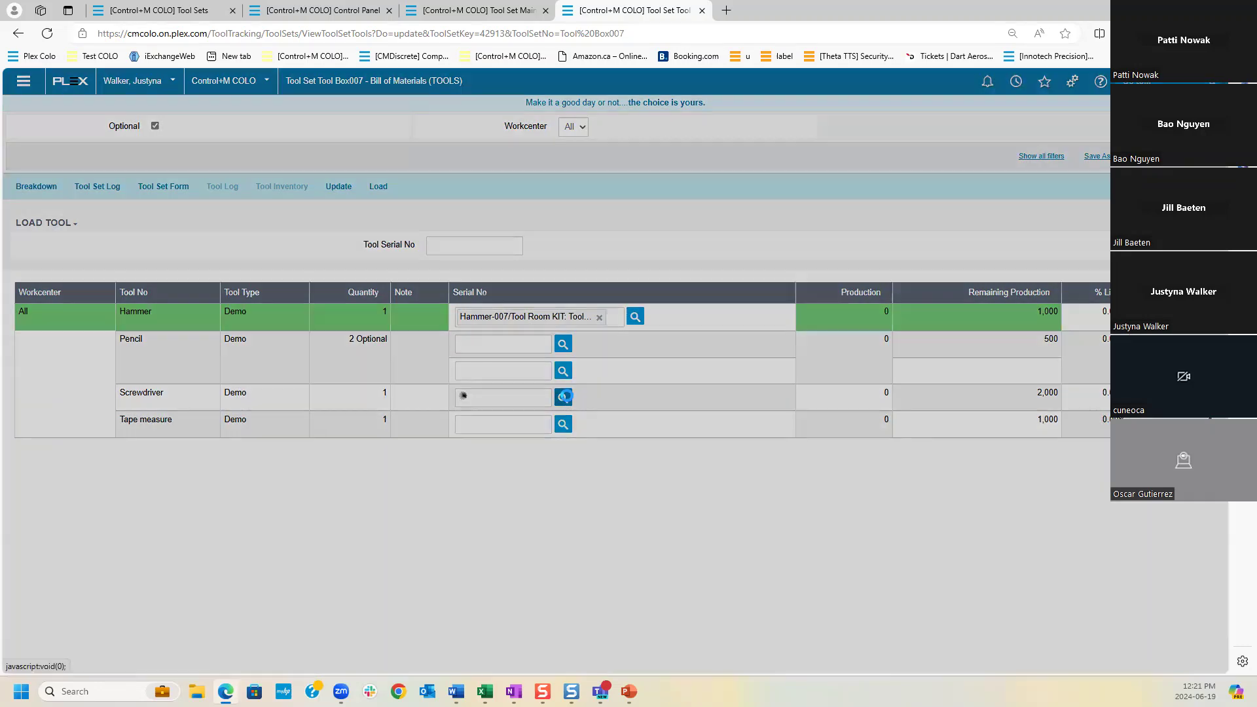
click(488, 298)
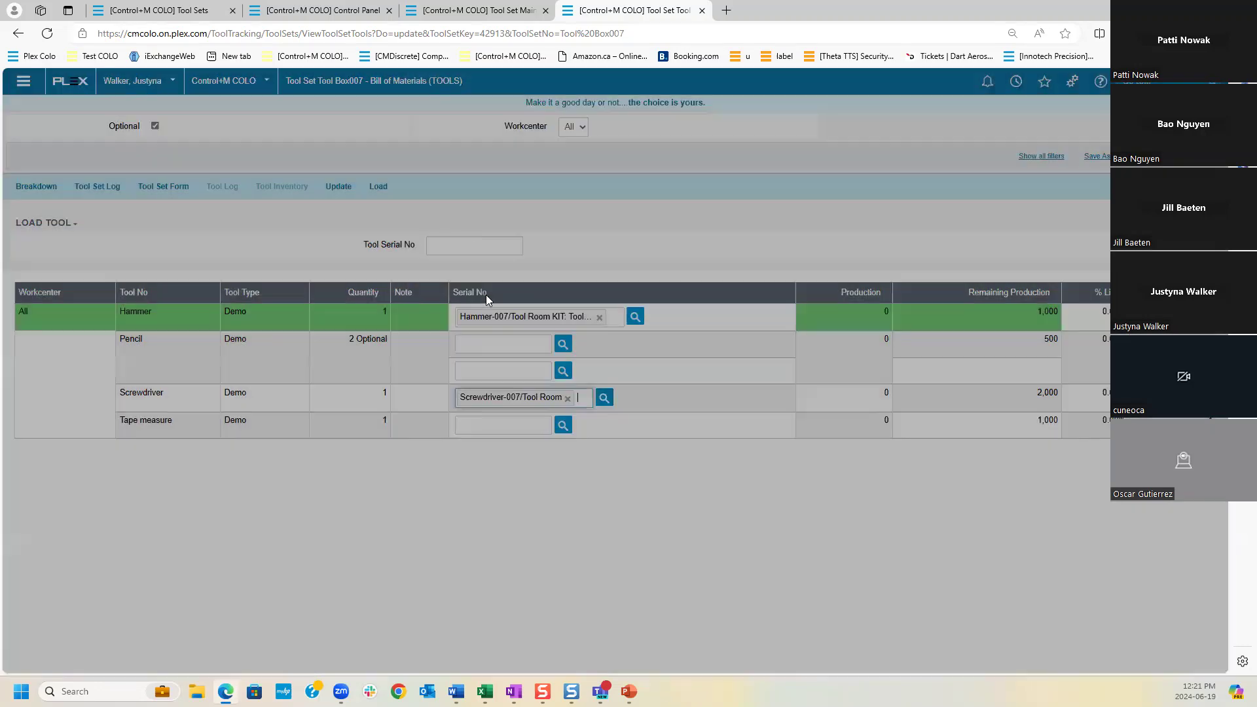
click(563, 425)
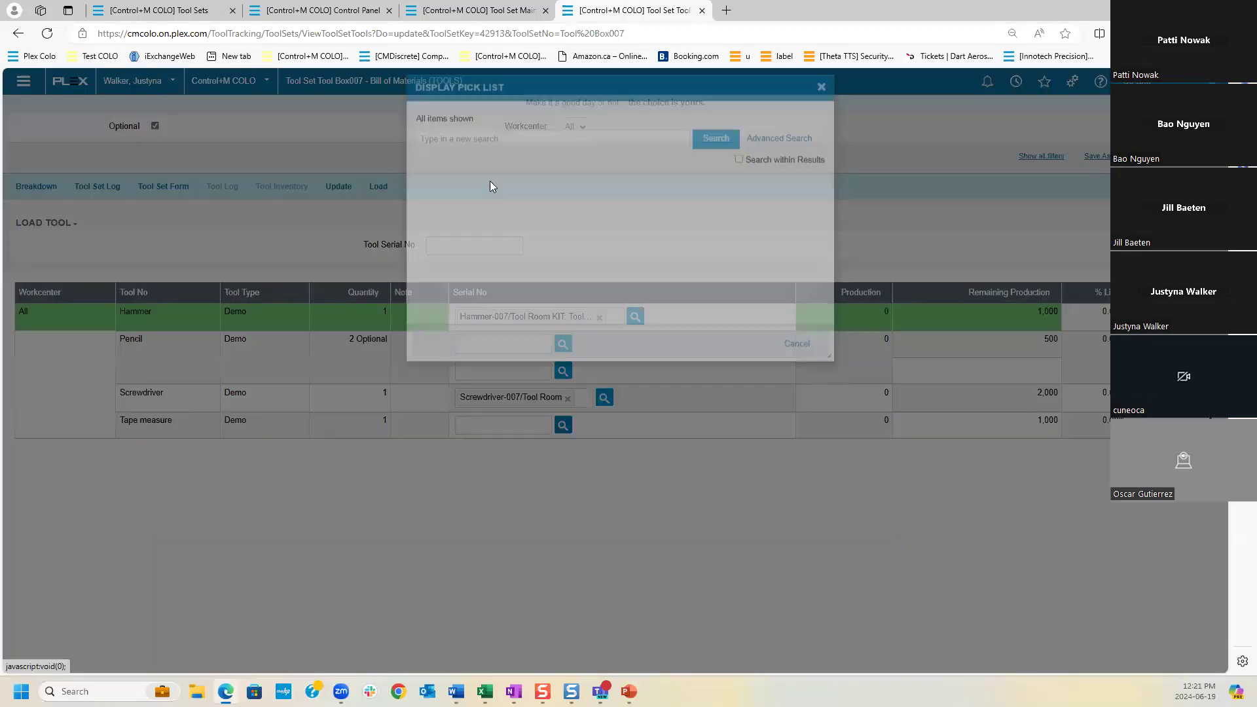
click(463, 295)
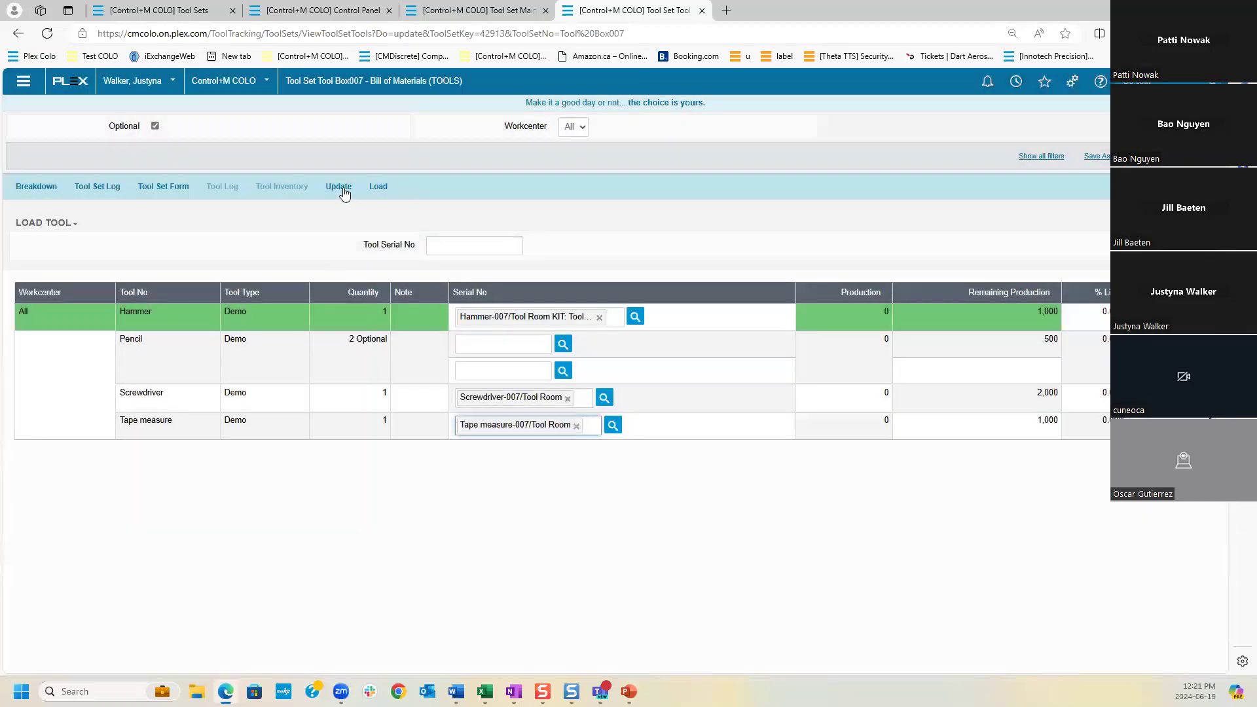
click(340, 190)
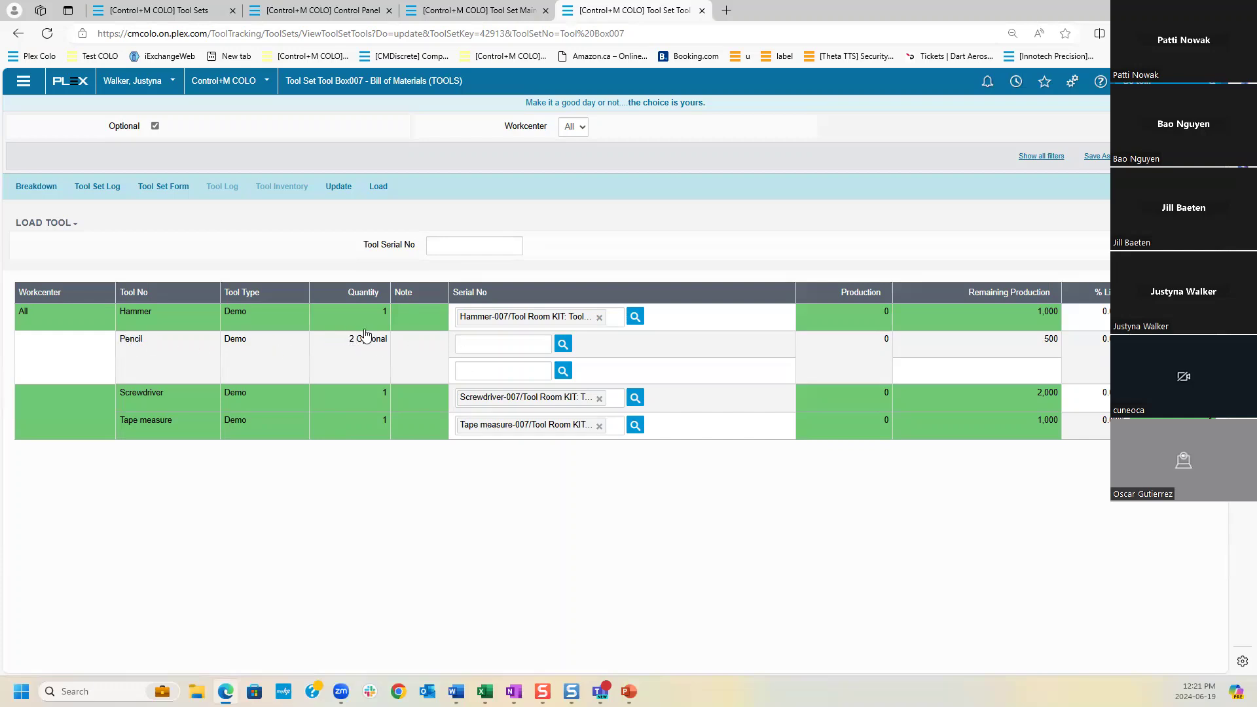
- Go back to the Tool Sets list to check Tool Box007's quantity in tool set, and reopen its build page
key(alt+Left)
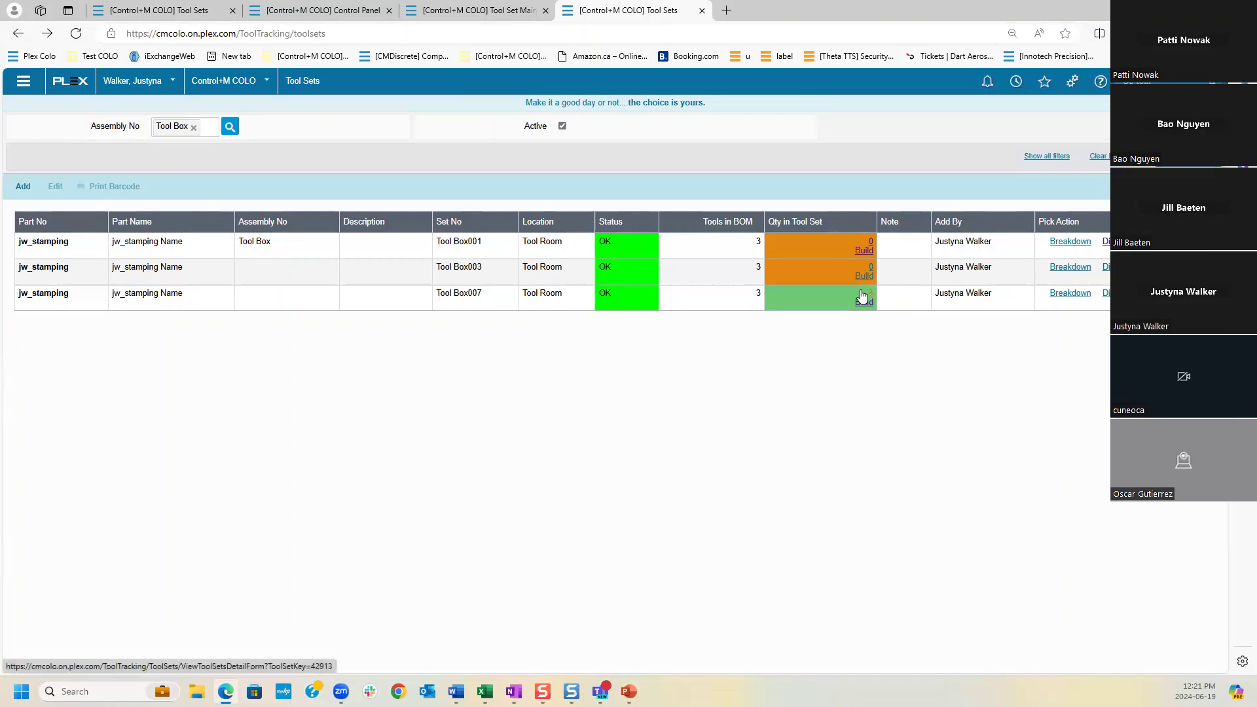
click(862, 305)
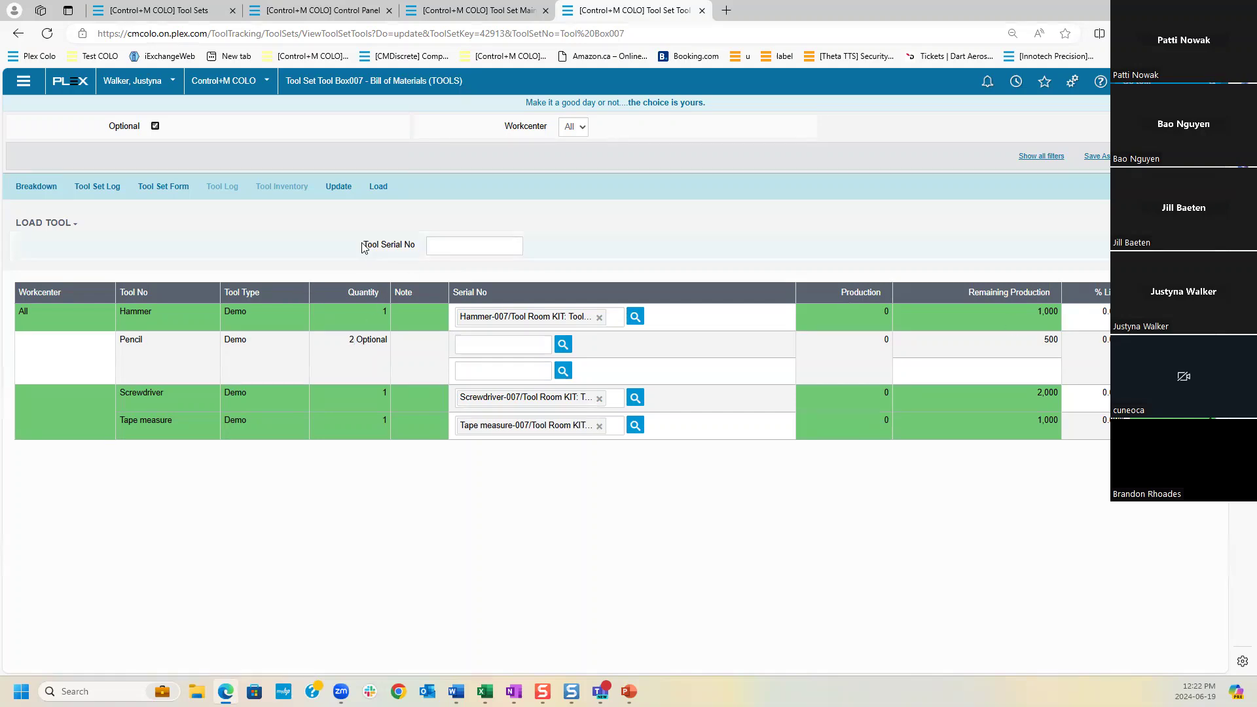
- Assign the Tool Room / OK(15) stock to the first optional Pencil entry and update the tool set
drag(364, 245, 413, 246)
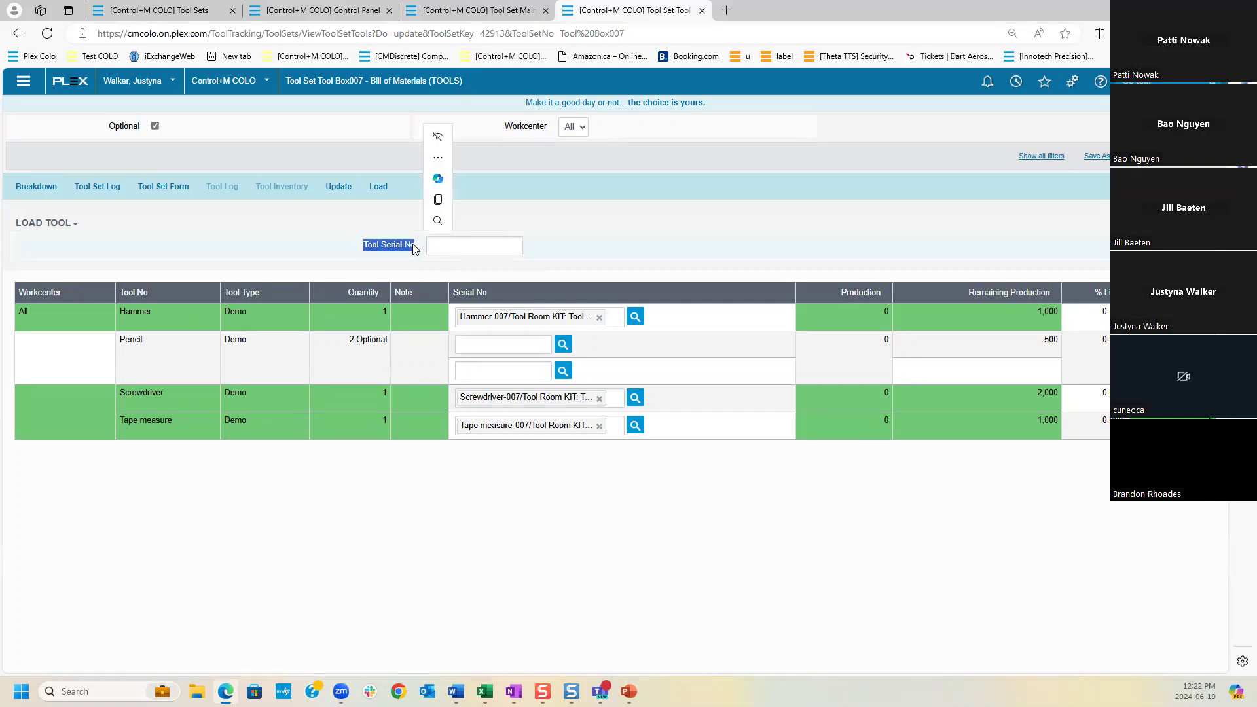
click(431, 246)
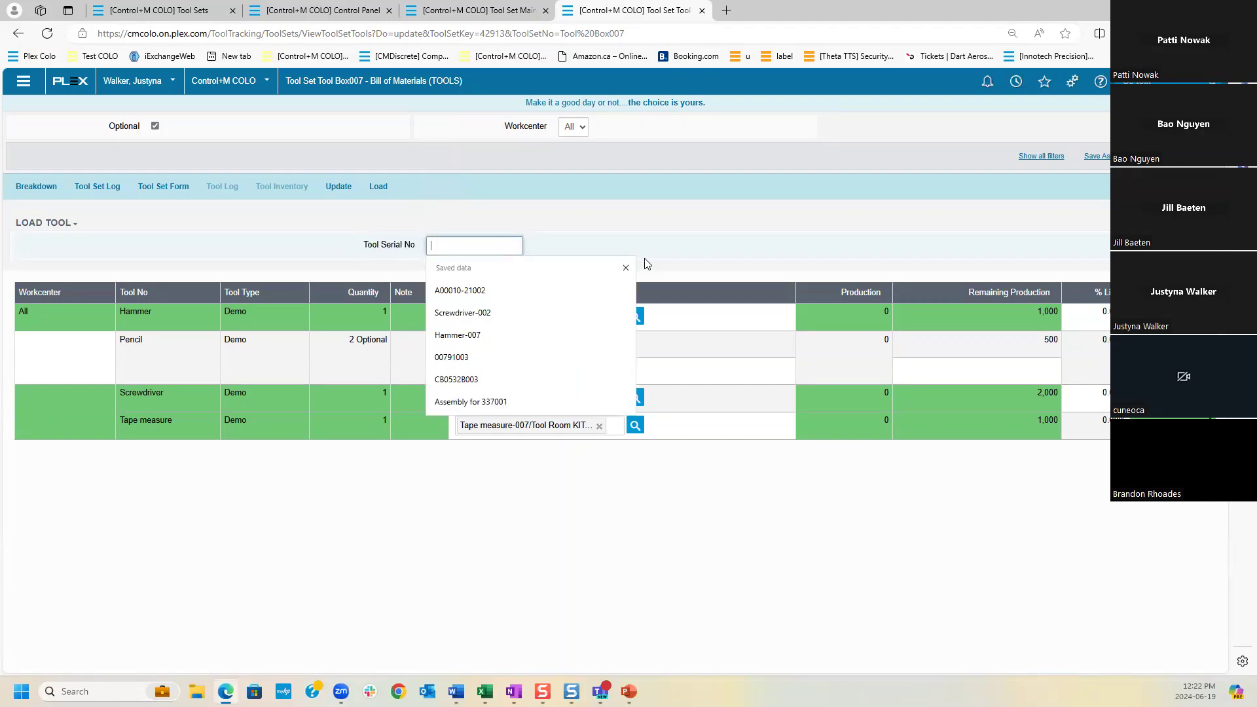
click(628, 267)
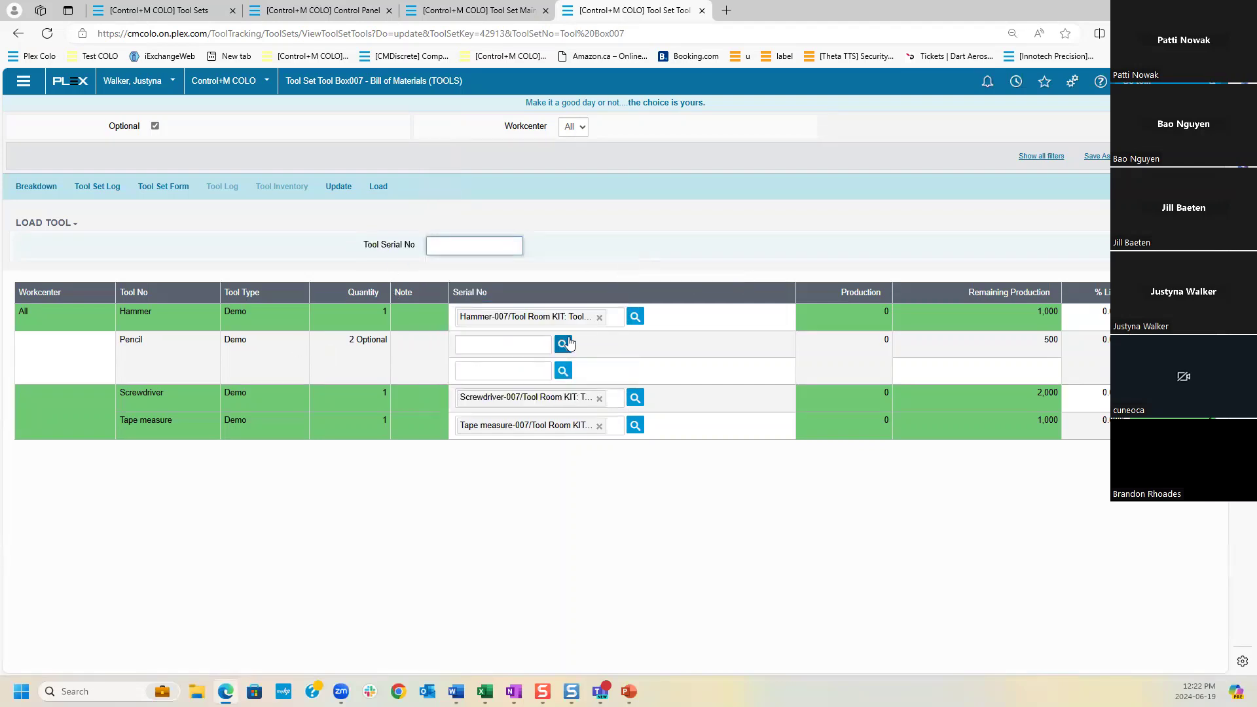
click(561, 346)
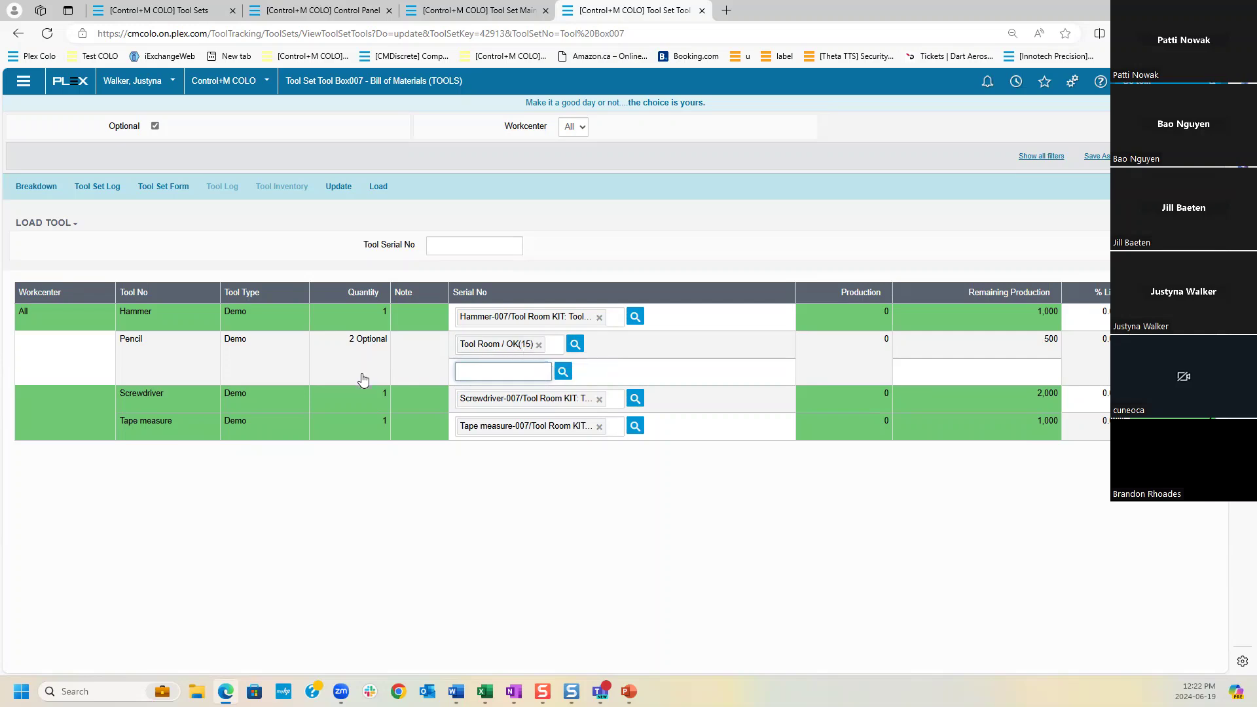
click(336, 188)
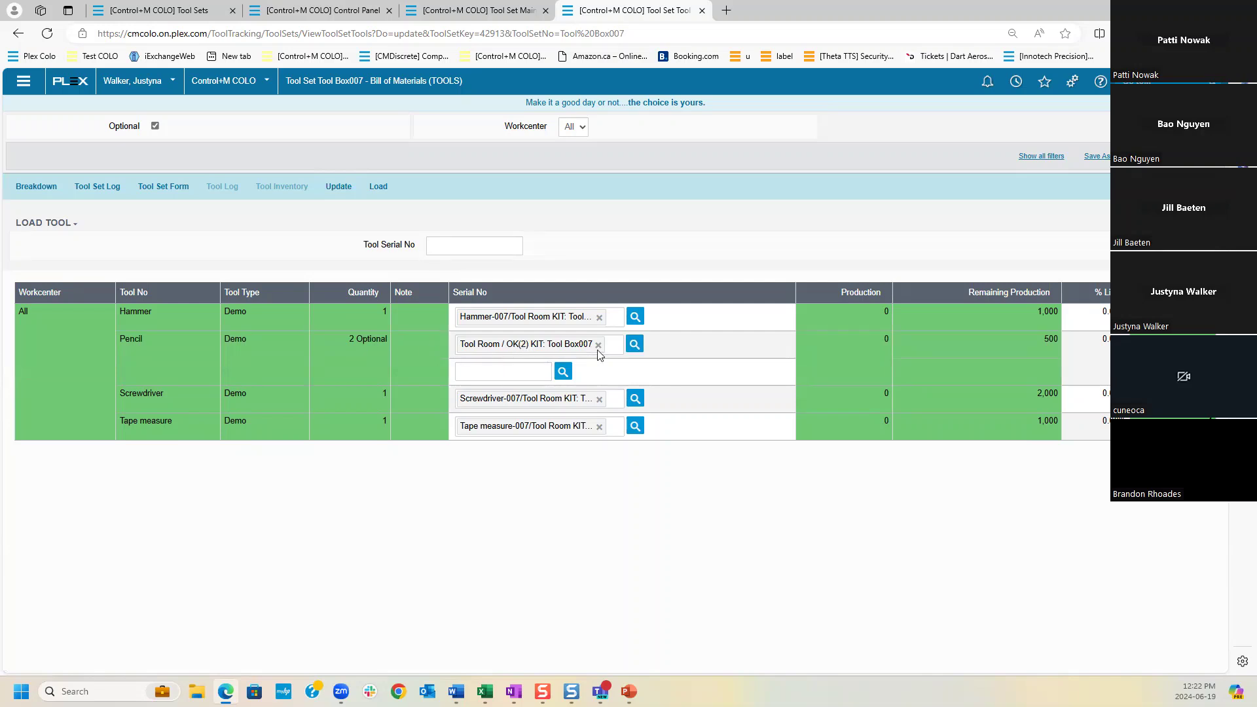
- Check the Pencil row's stock pick list without changing the selection, and return to the Tool Sets list
click(633, 345)
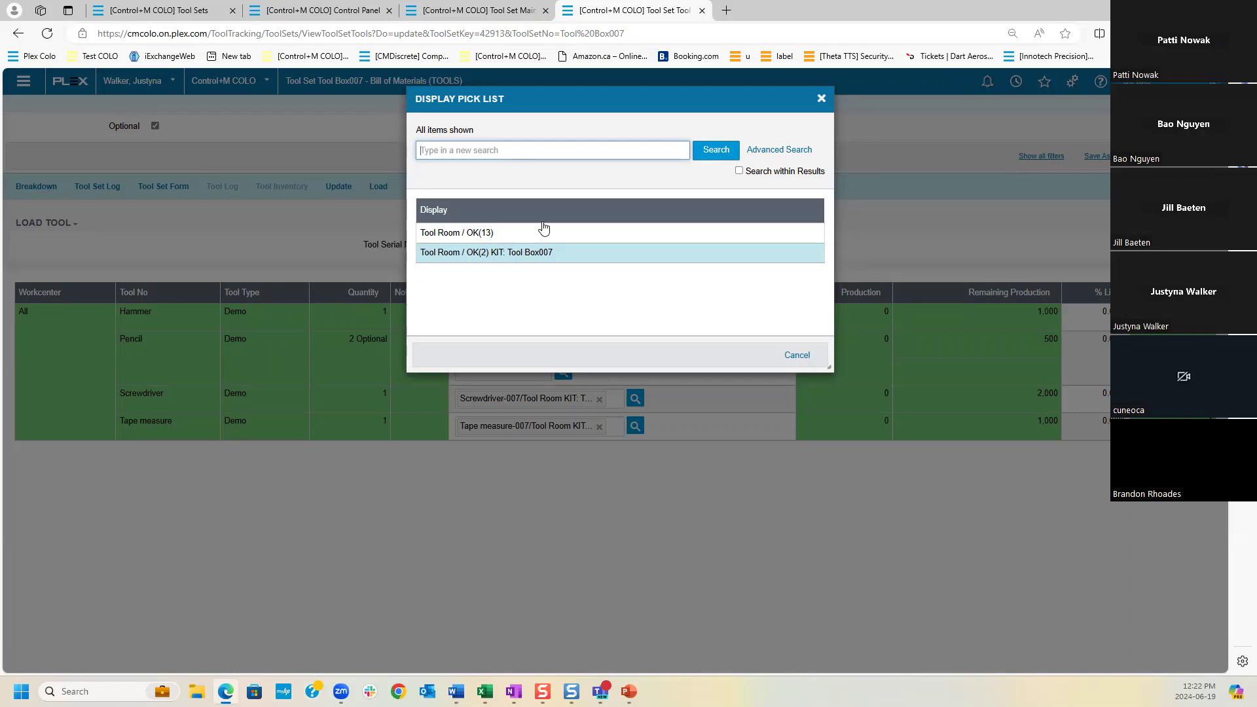
click(821, 98)
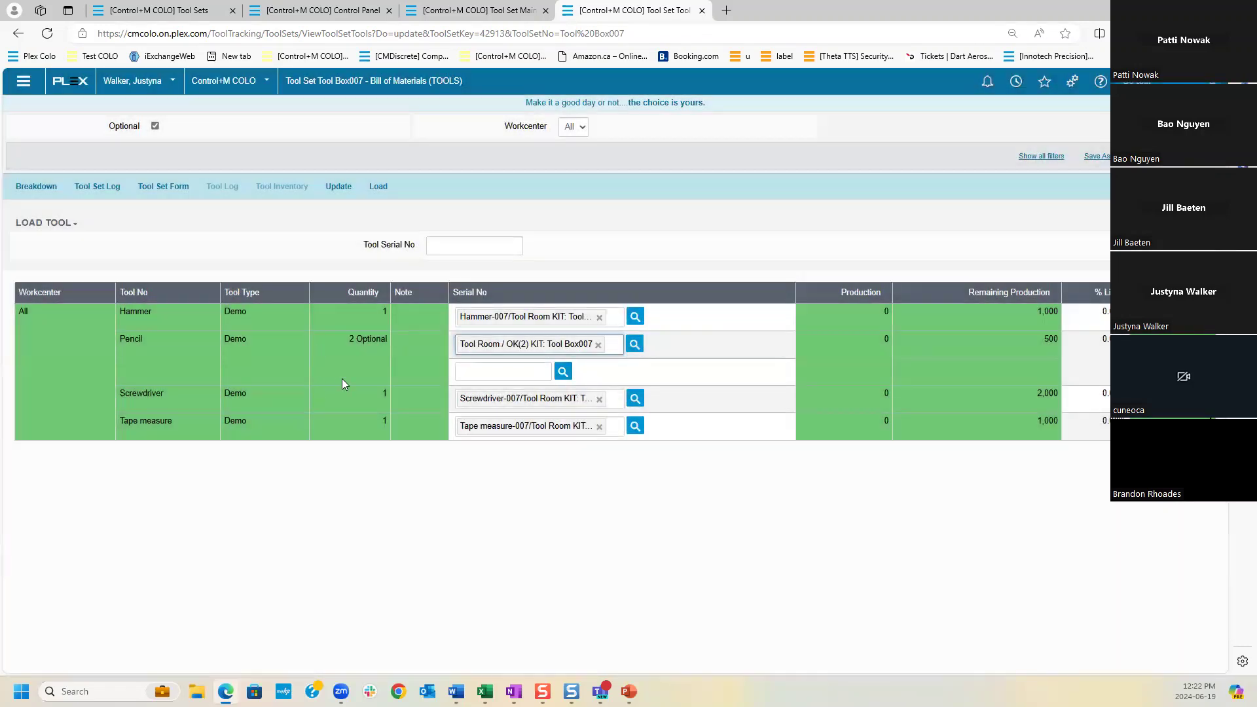
click(18, 35)
- In the Control Panel, log the operator into the Plant 2 workcenter for the Production activity and set the workcenter status to Production
click(302, 11)
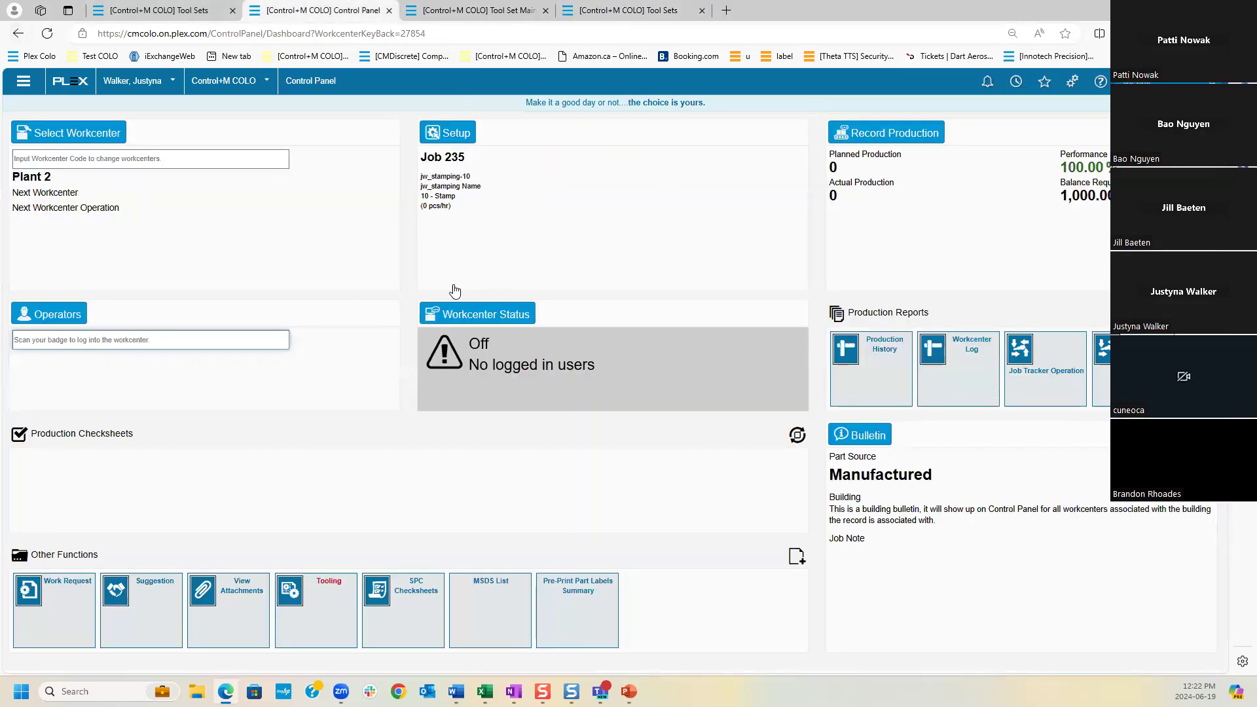
click(66, 303)
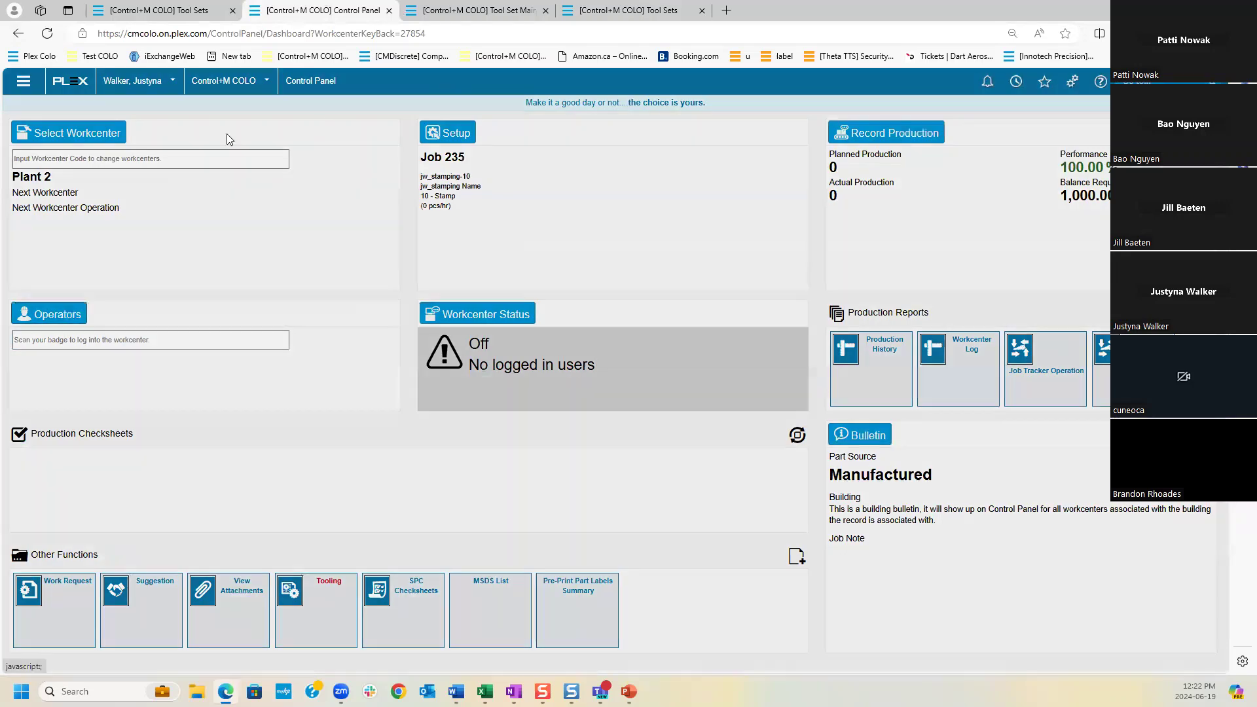
click(518, 125)
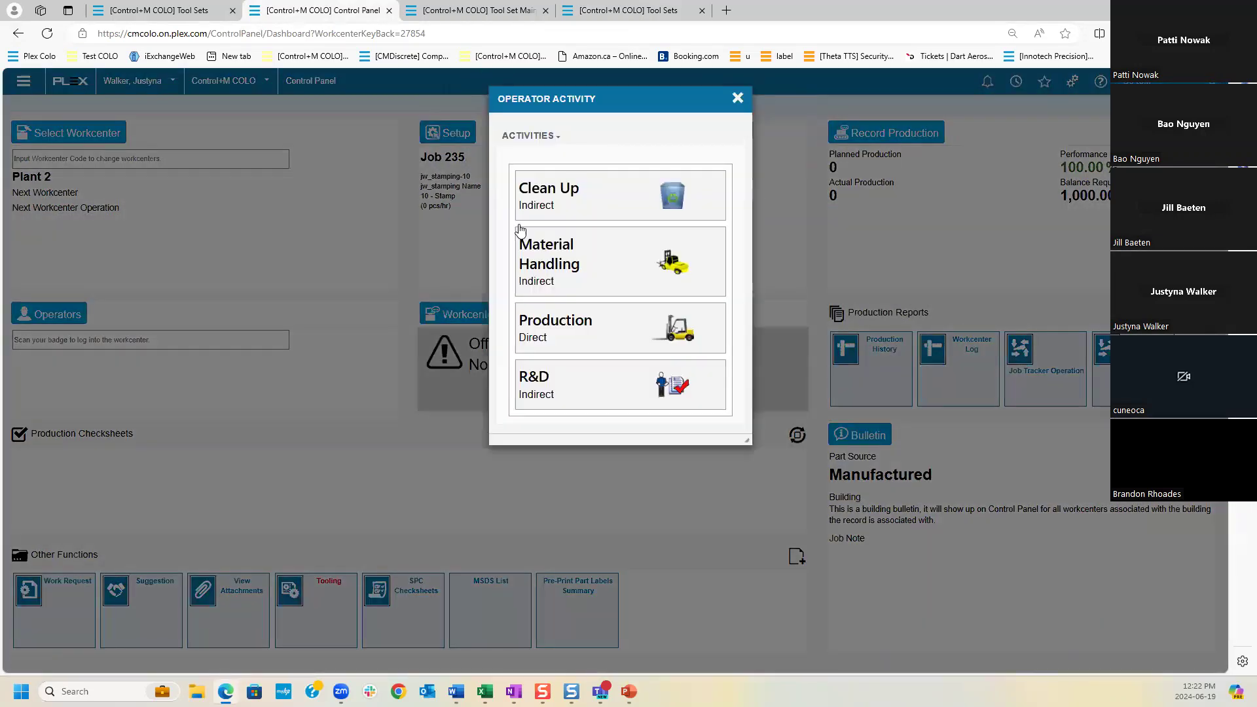
click(562, 325)
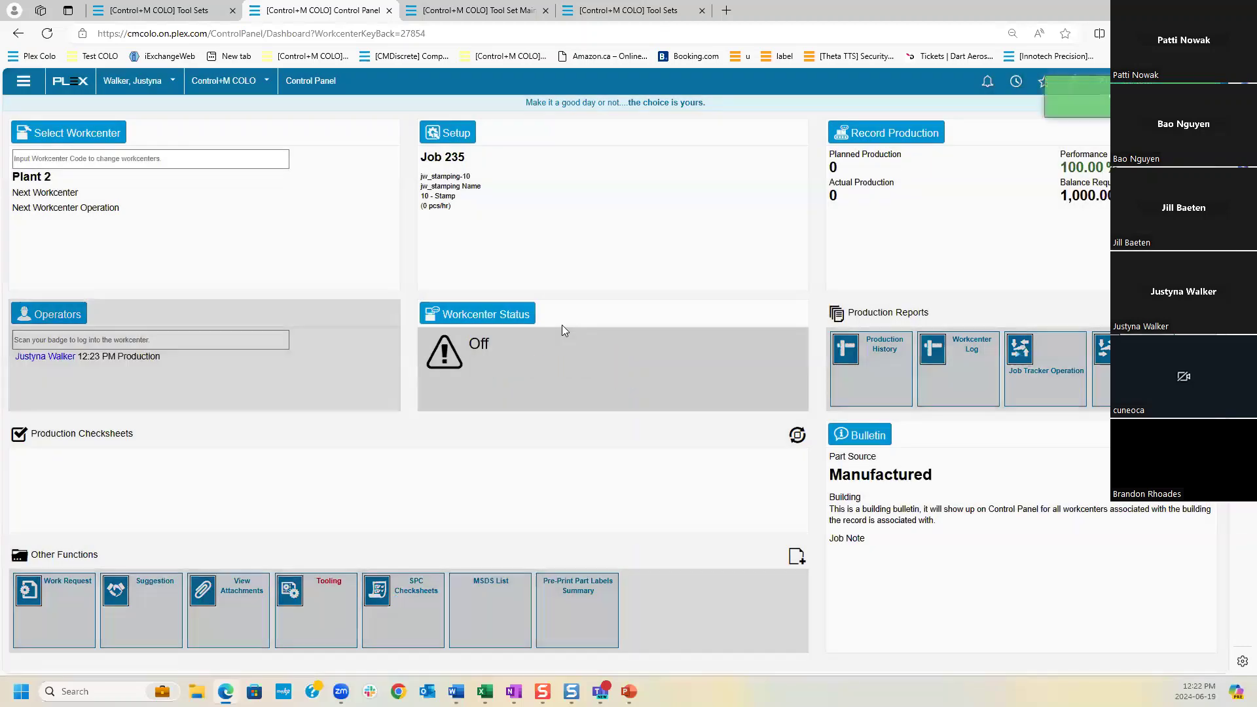
click(474, 314)
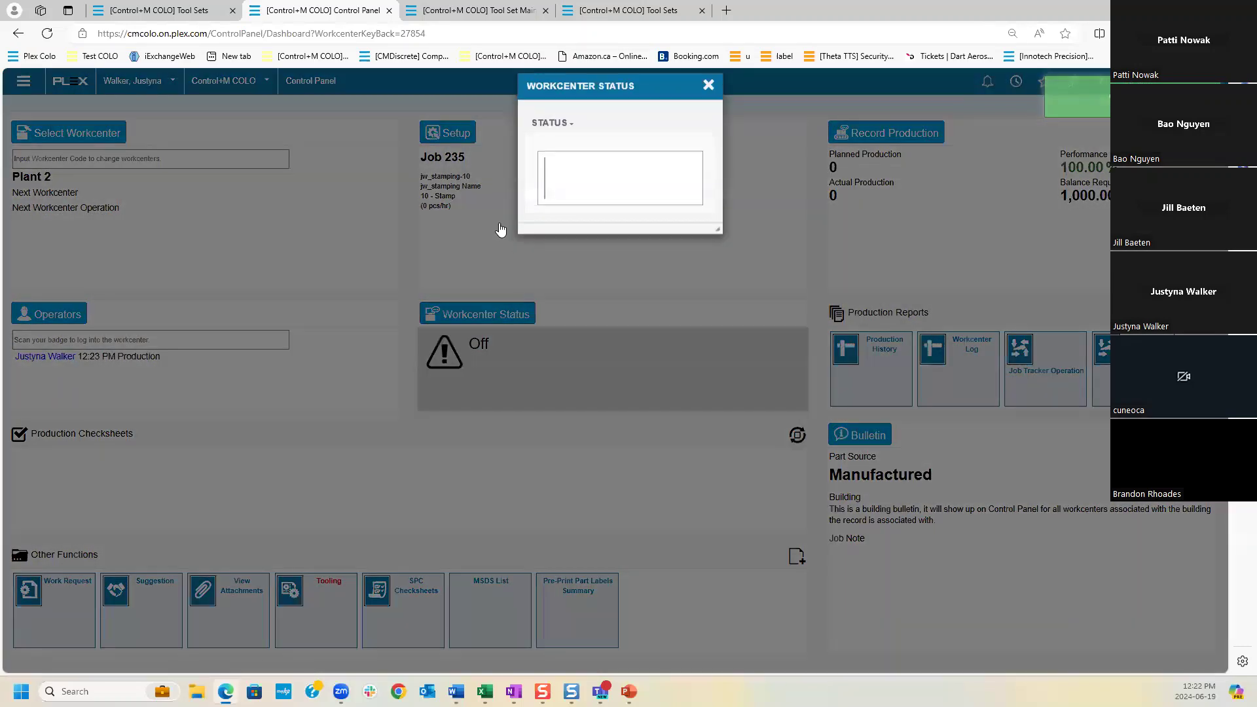
click(775, 261)
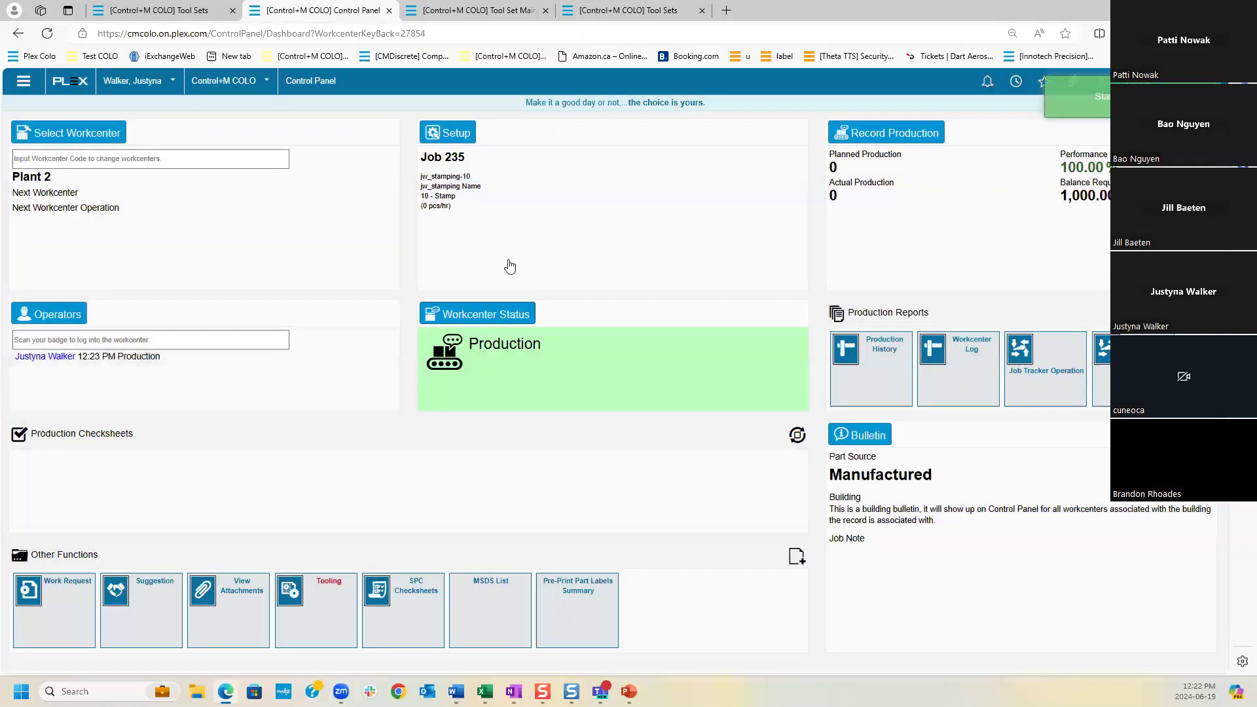
- Load Tool Box007 as the required Tool Box assembly in the workcenter's tooling
click(317, 592)
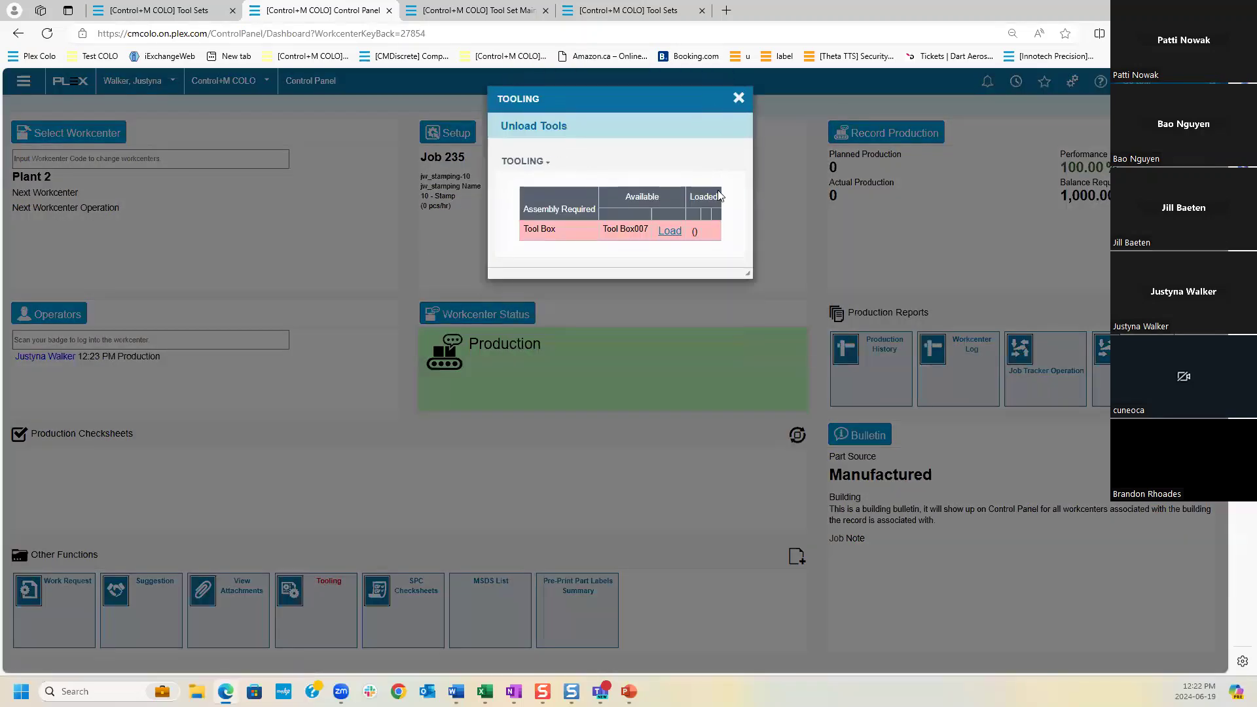
click(669, 231)
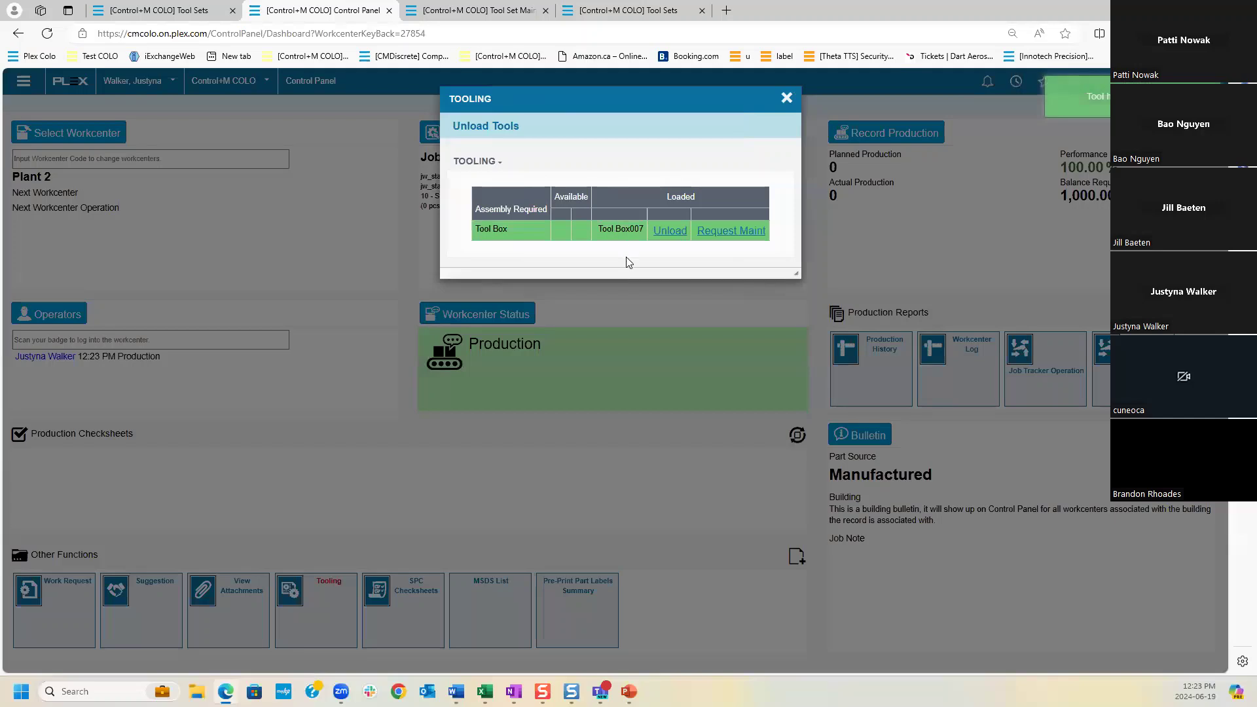
click(787, 99)
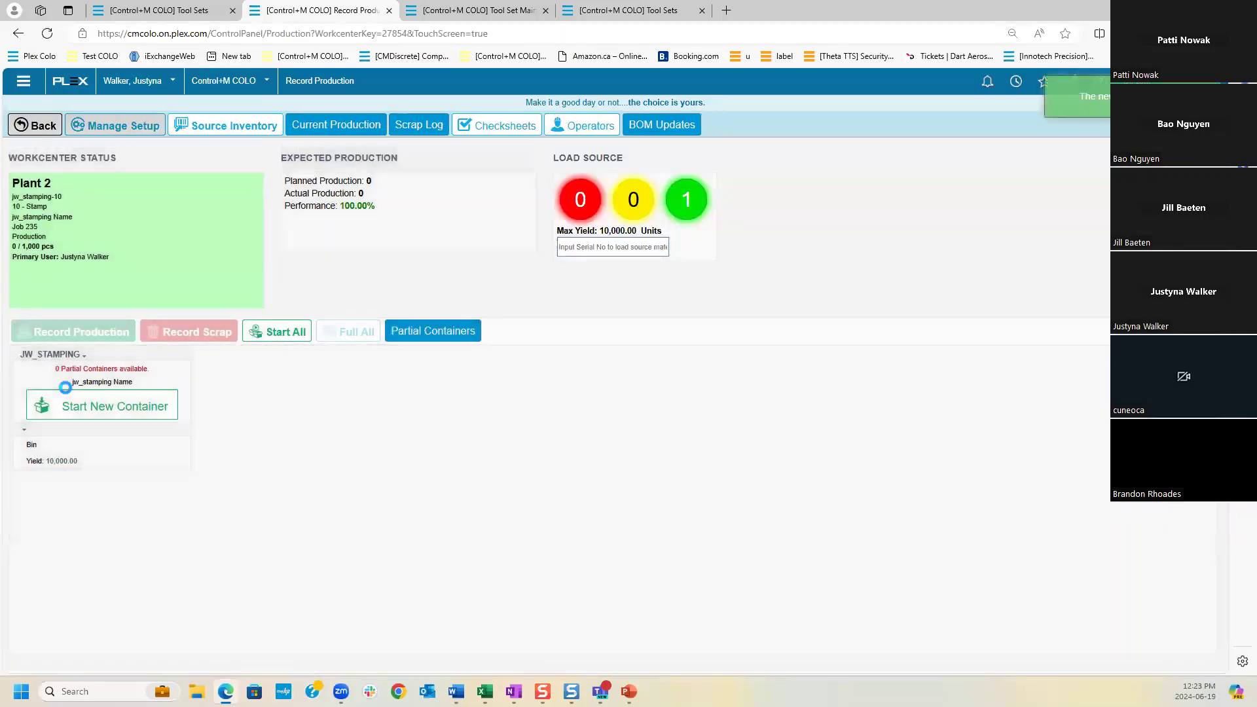
- Record 1,000 pcs of production in the new jw_stamping container, mark it full, and return to the Control Panel
click(136, 500)
text(1,0)
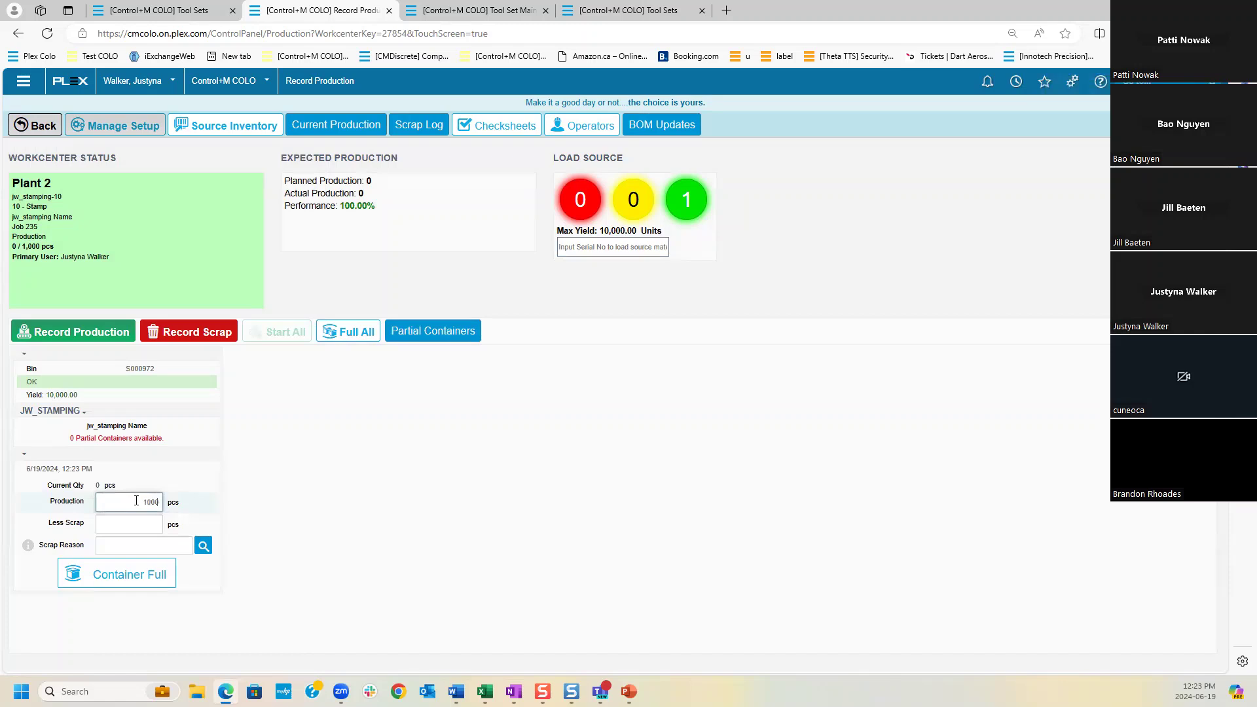
text(00)
click(352, 508)
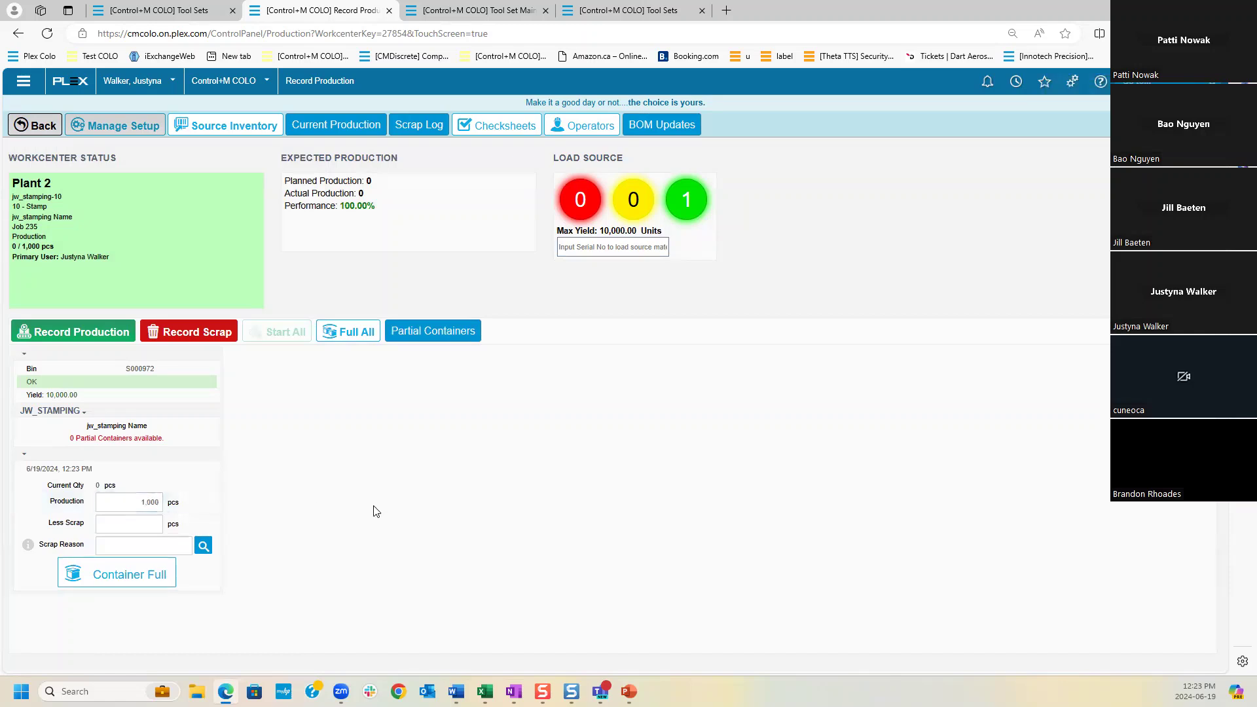
click(73, 329)
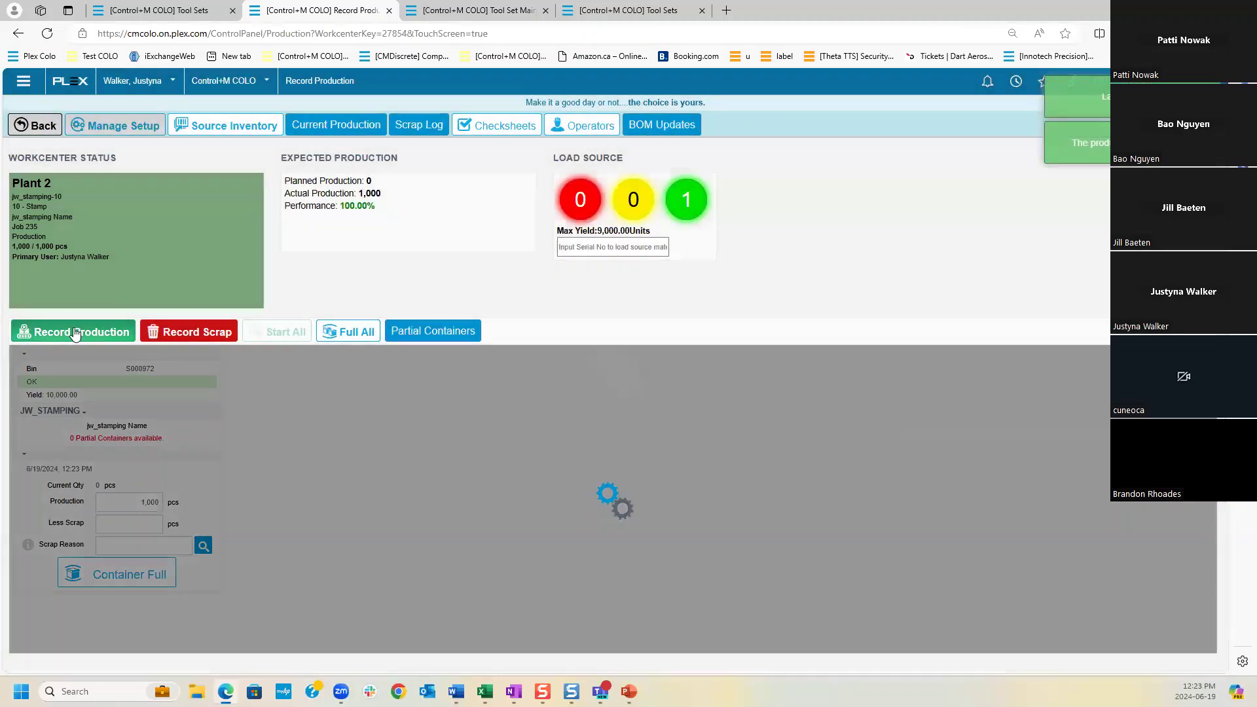
click(126, 576)
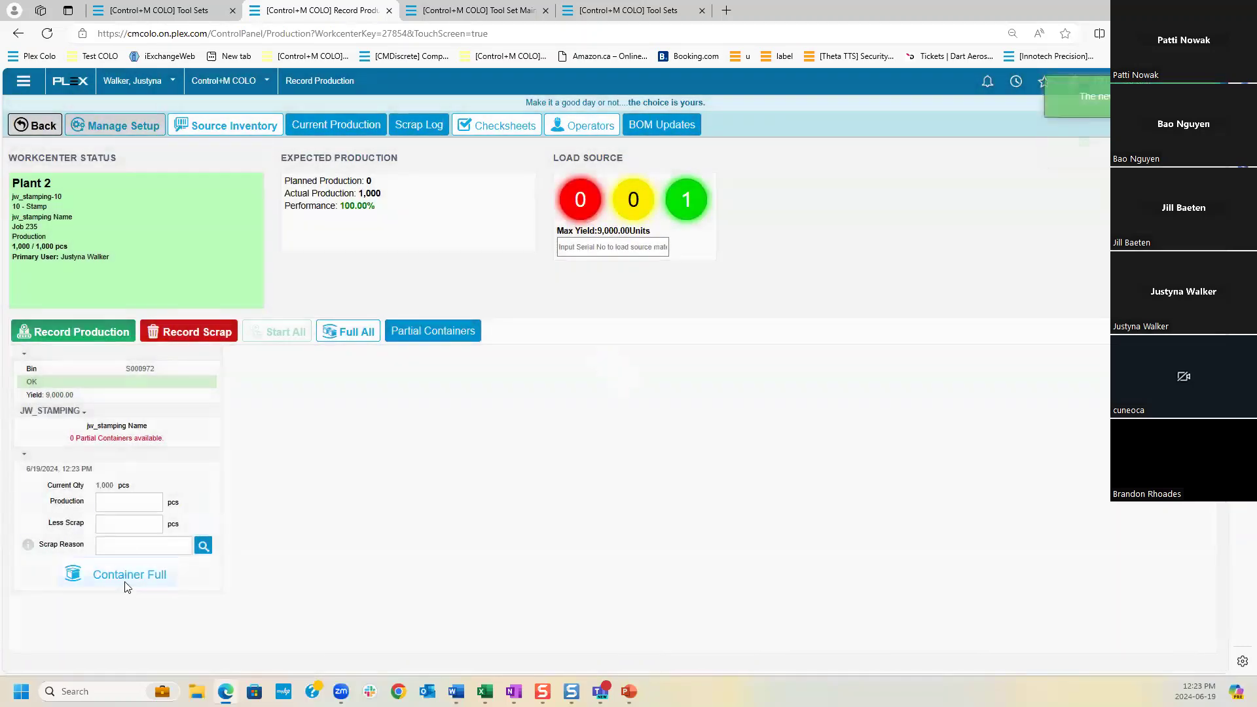
click(18, 125)
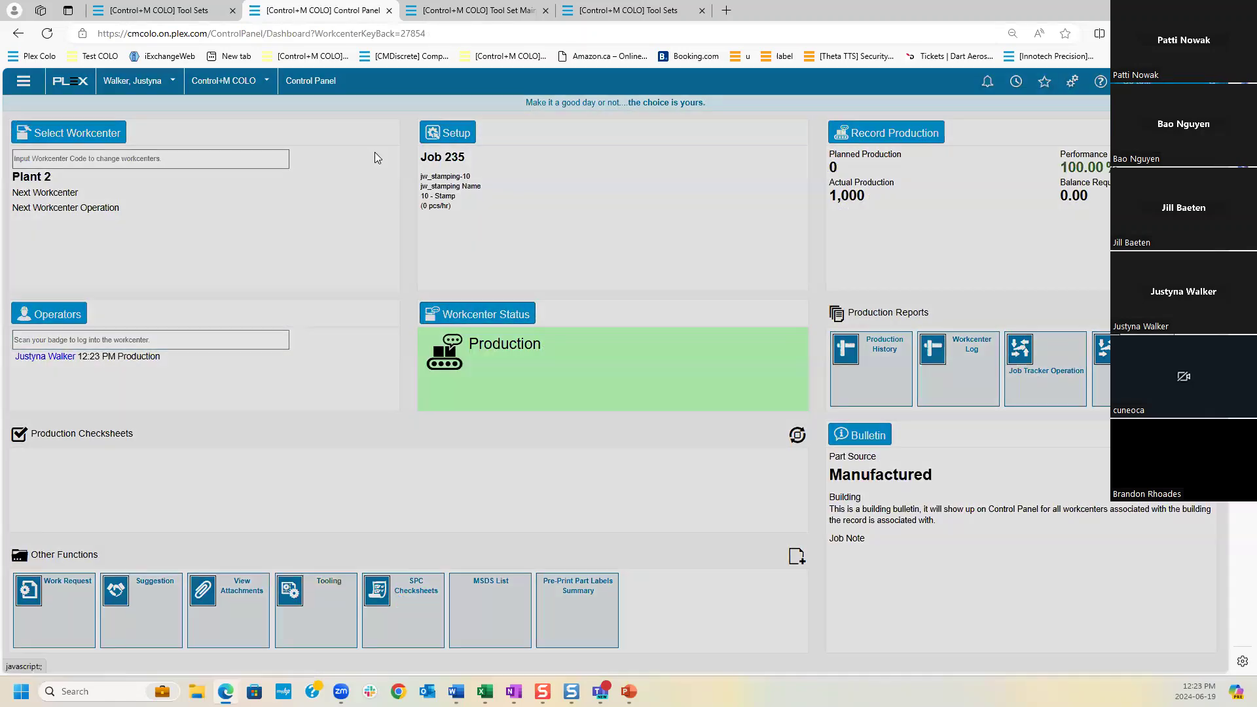
- Log the operator out of the Plant 2 workcenter, and unload Tool Box007 to the Tooling location with status OK
click(484, 255)
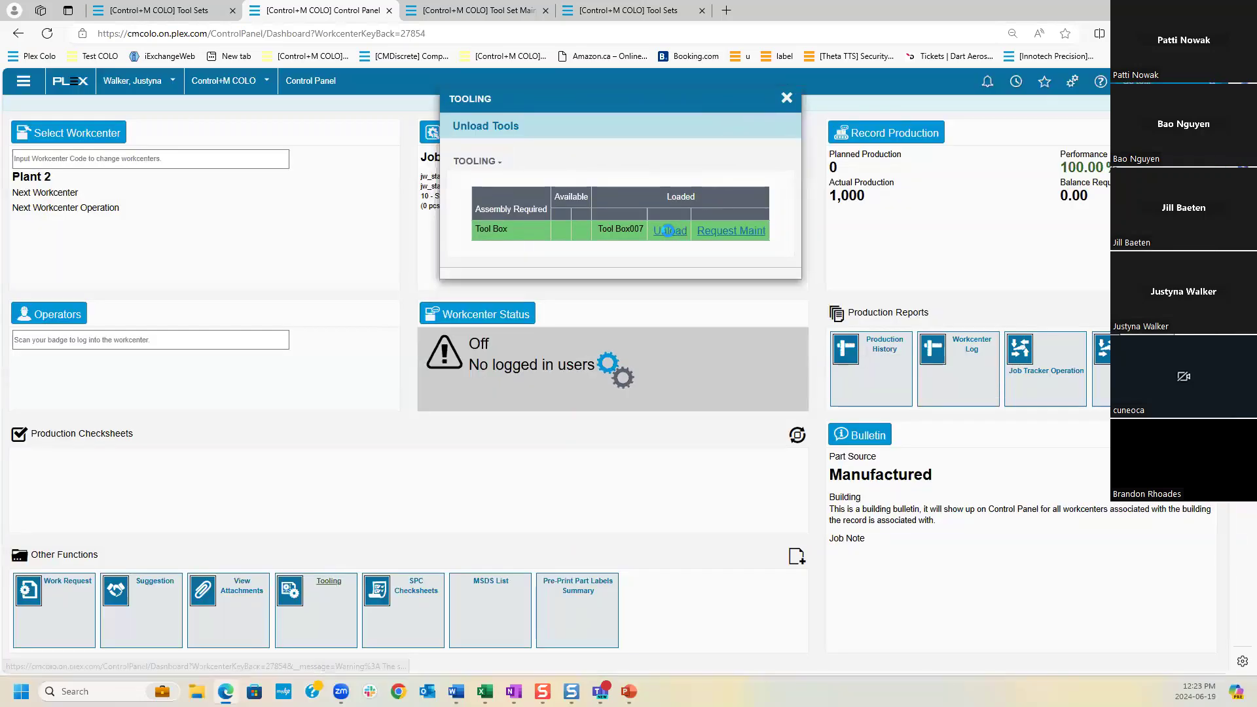
click(668, 231)
click(640, 229)
text(tool)
key(Tab)
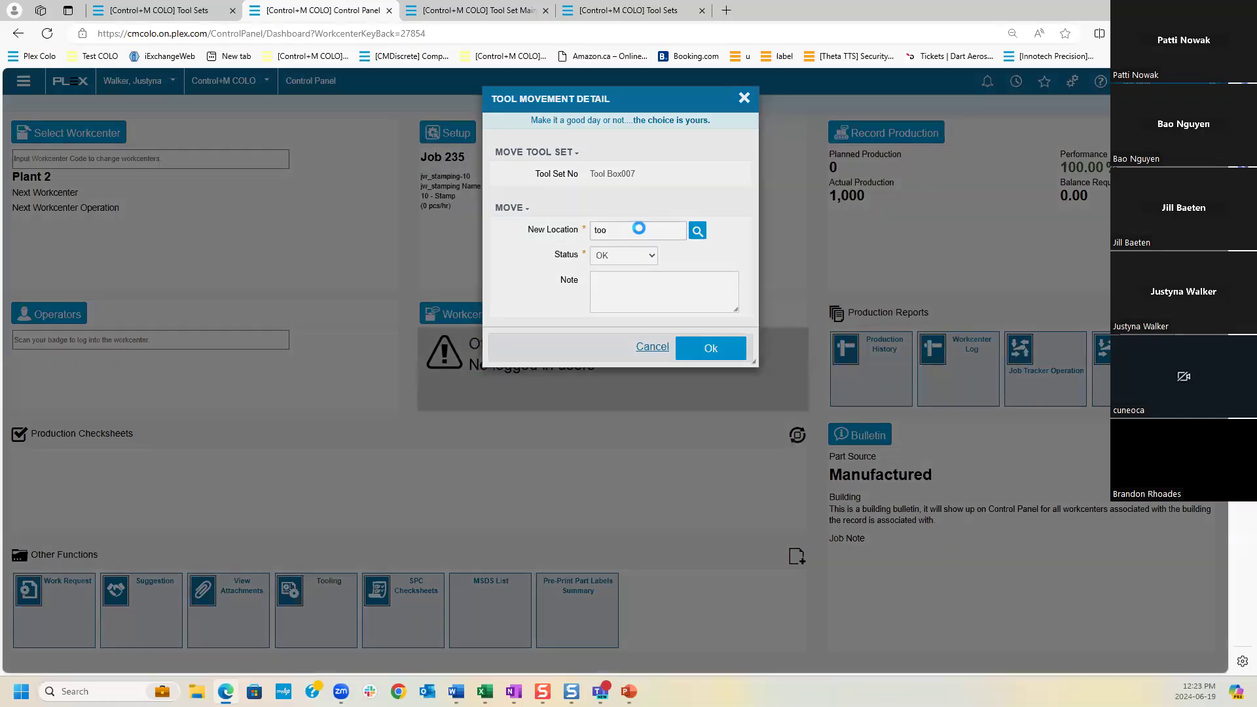
click(436, 276)
click(707, 350)
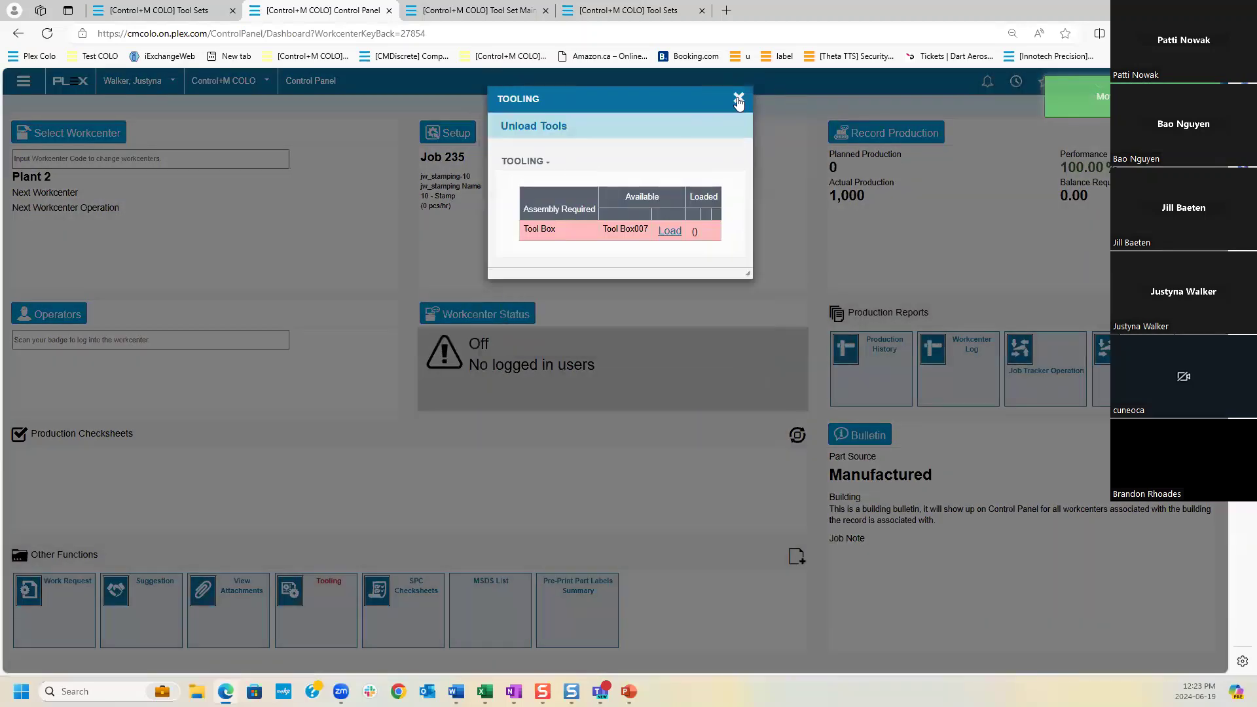
click(738, 97)
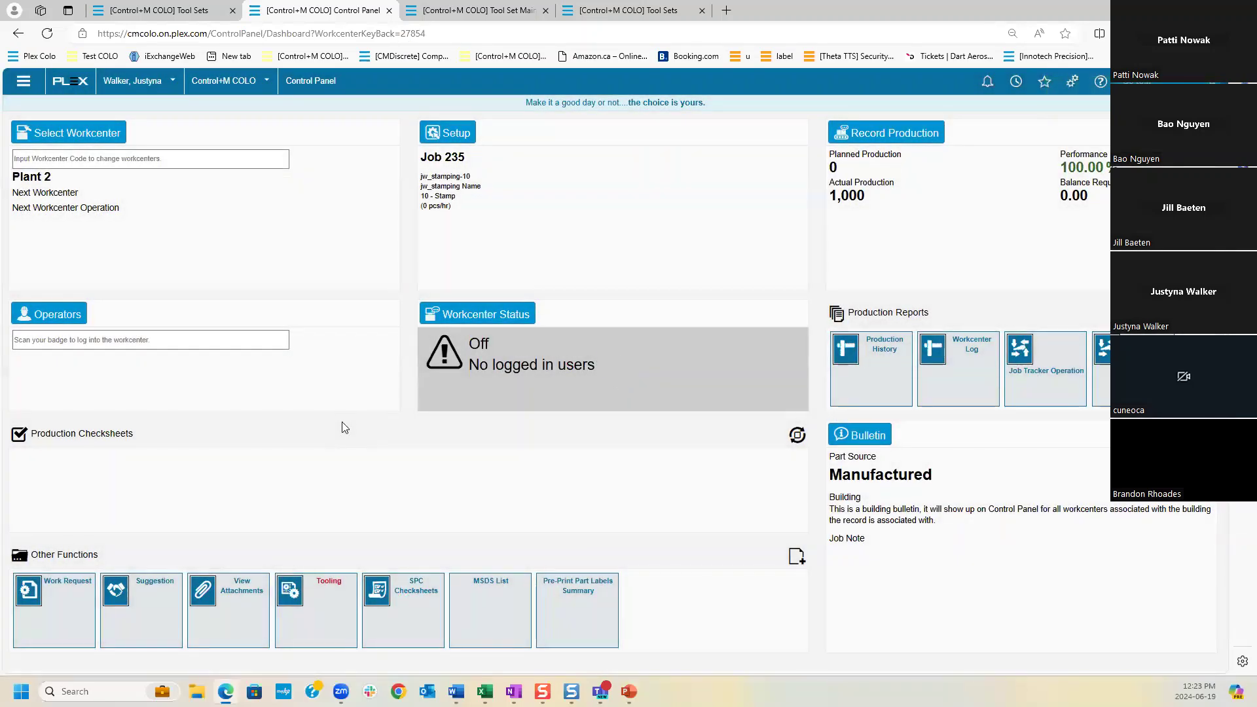
- From Tool Set Maintenance Priority, open the scheduled maintenance record for Tool Box007 and mark Tape measure-007 for a life reset
click(476, 11)
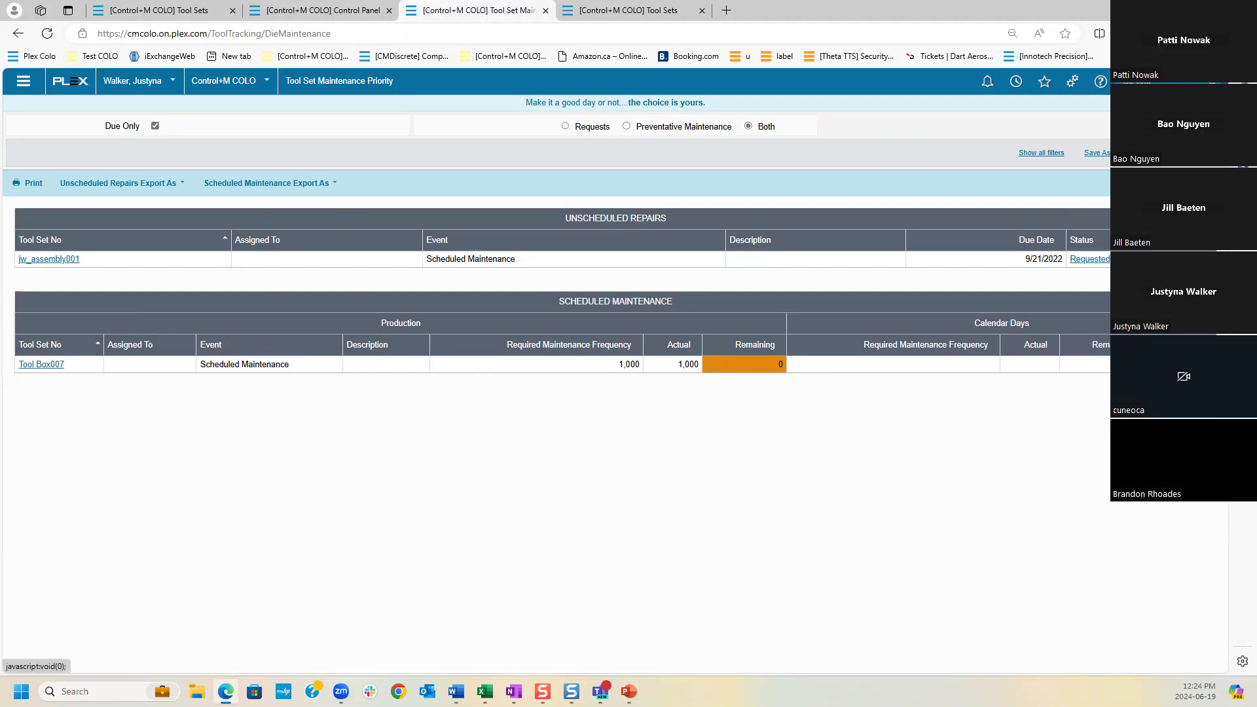
click(609, 364)
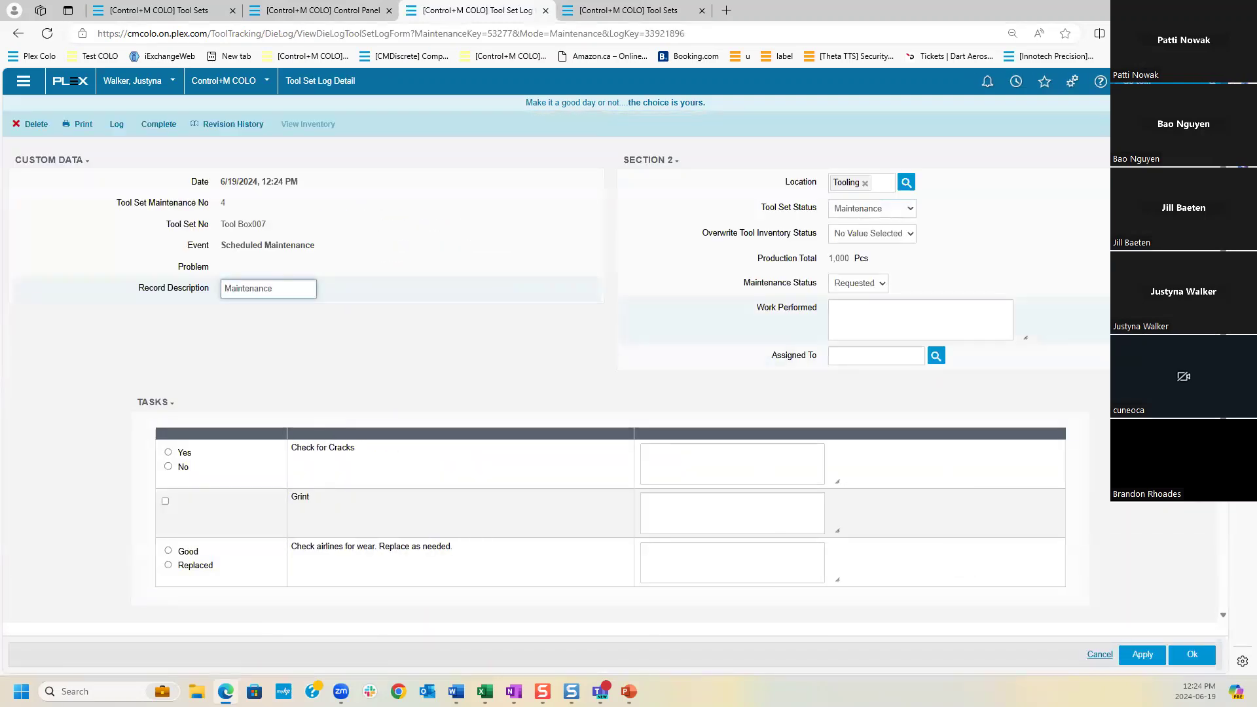
scroll(608, 393, down, 3)
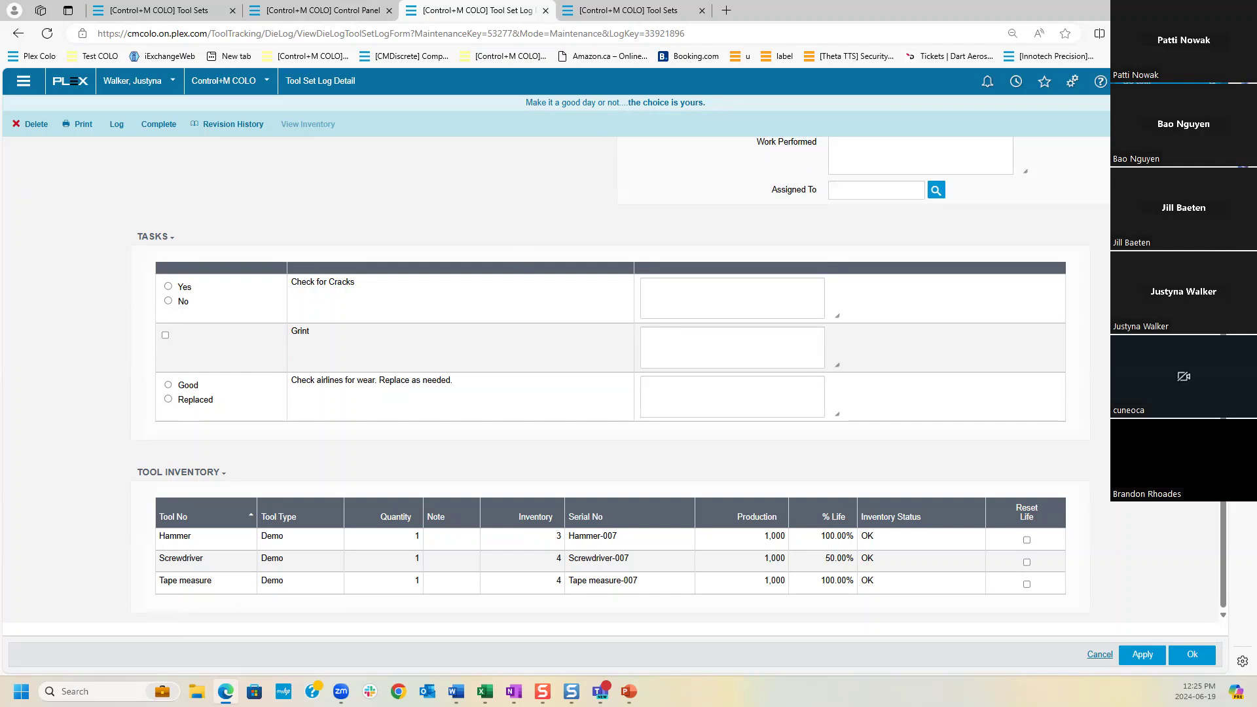
scroll(616, 379, up, 3)
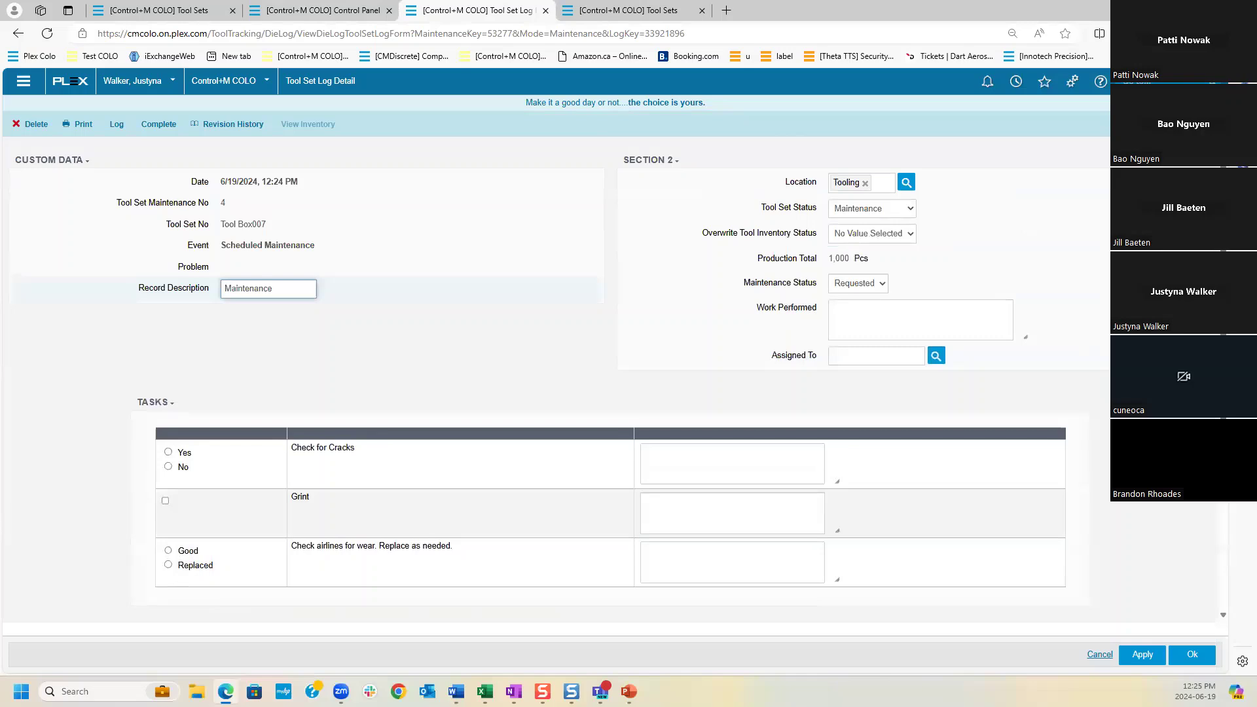
scroll(872, 482, down, 3)
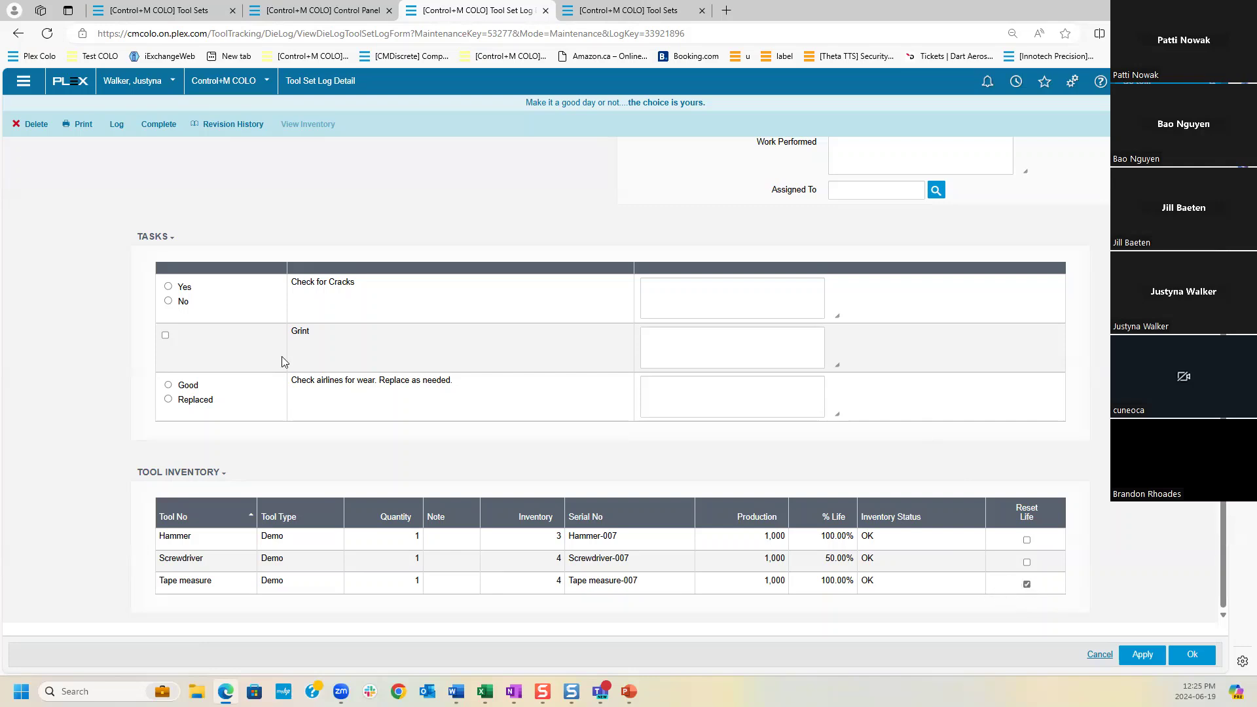
- Record the maintenance tasks: Check for Cracks as Yes, Grint as done, and the airline wear check as Good
click(168, 287)
click(166, 335)
click(169, 385)
scroll(809, 345, up, 1)
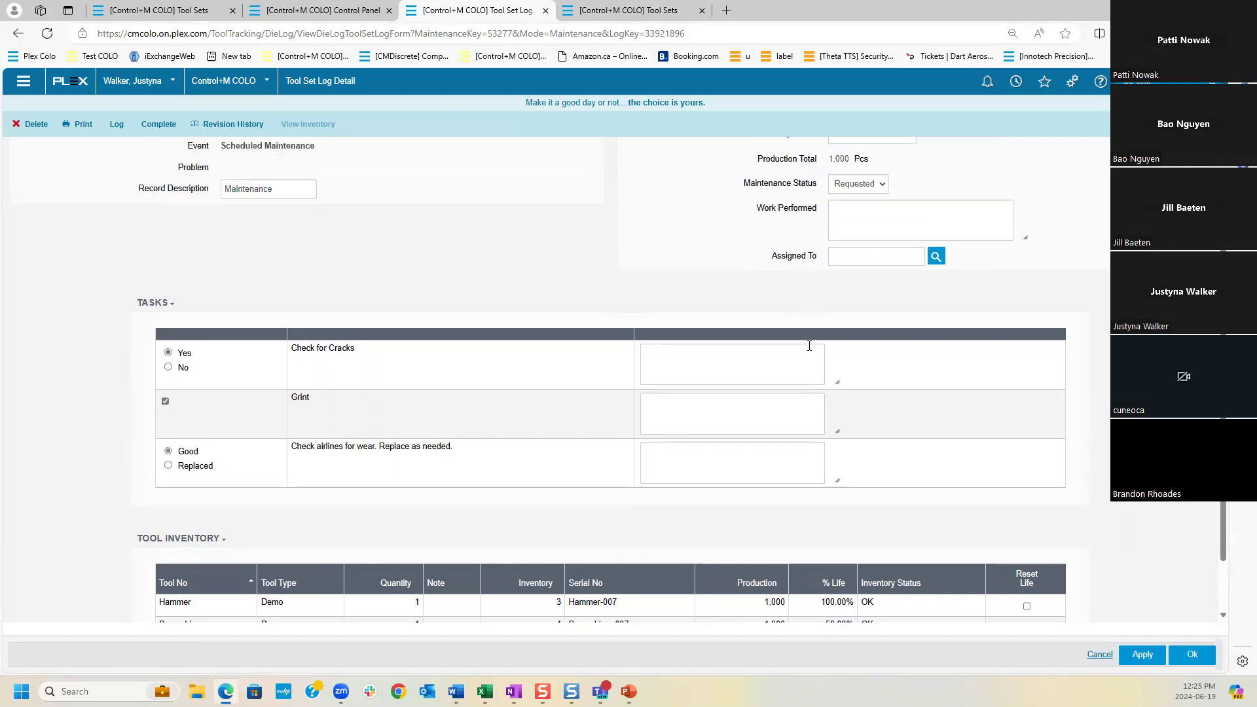
- Set the Tool Set Status to OK and apply the record, accepting the production count reset for the selected tool
scroll(809, 346, up, 2)
click(871, 208)
click(858, 239)
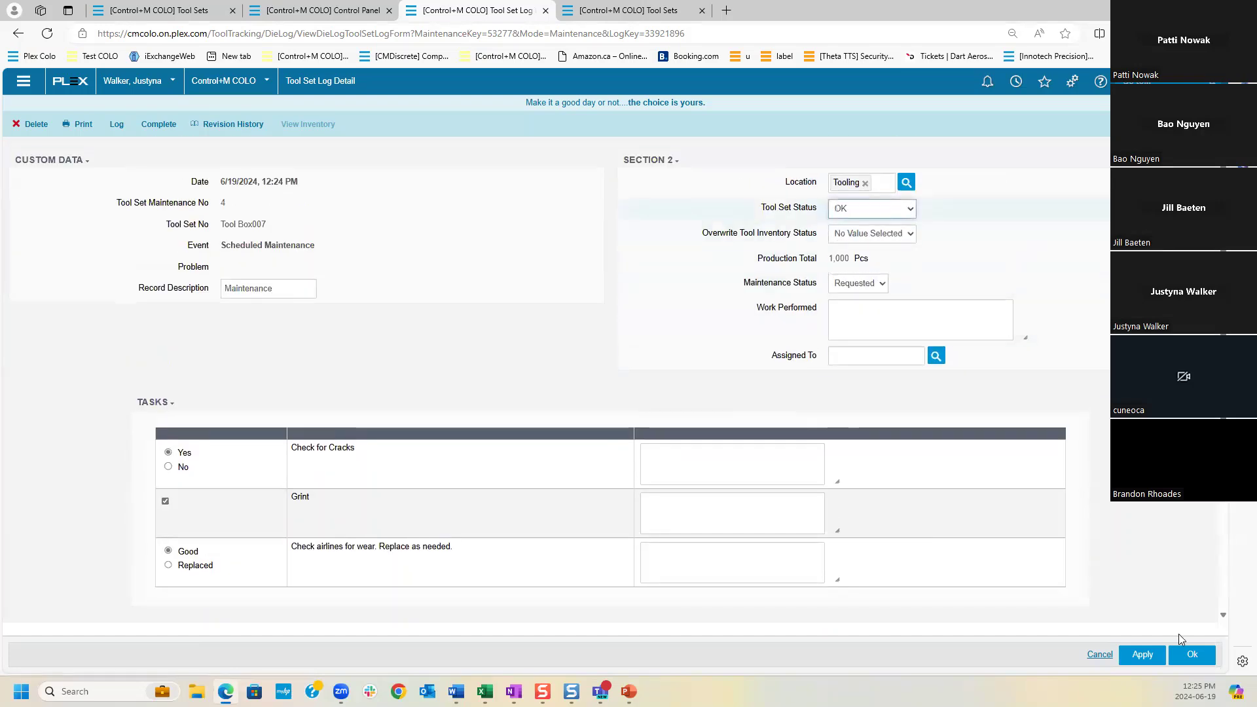
click(1143, 655)
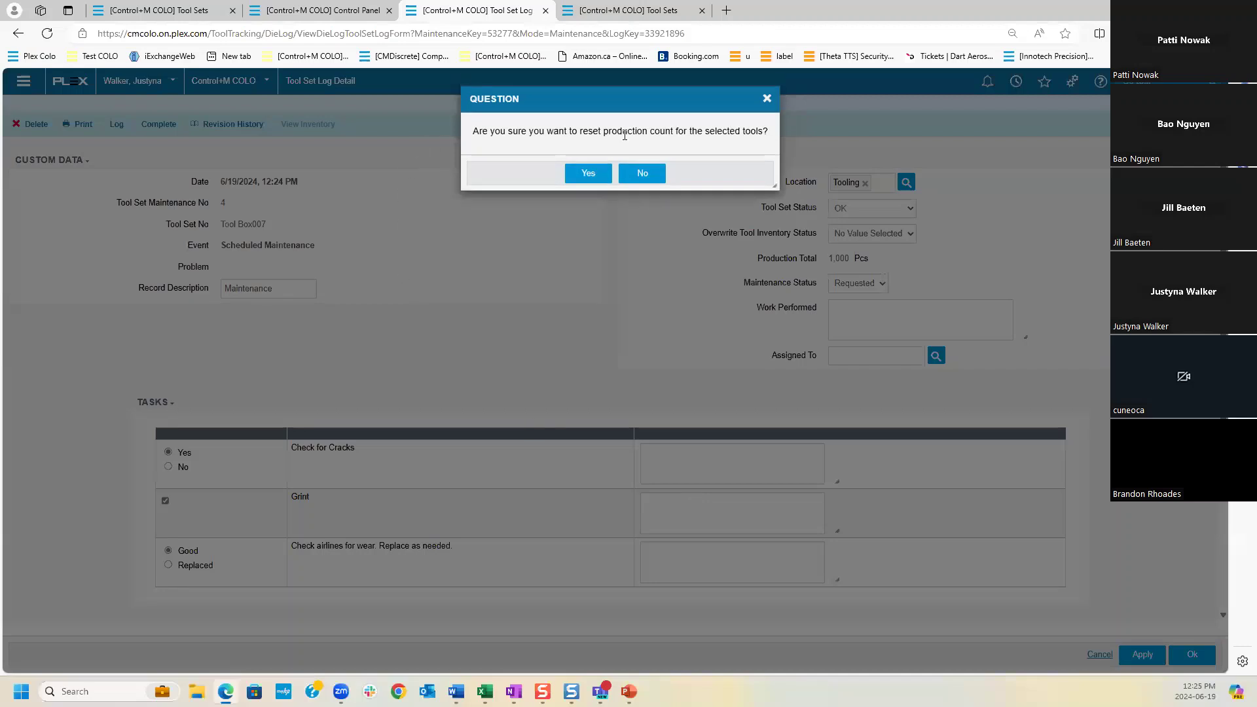
click(587, 173)
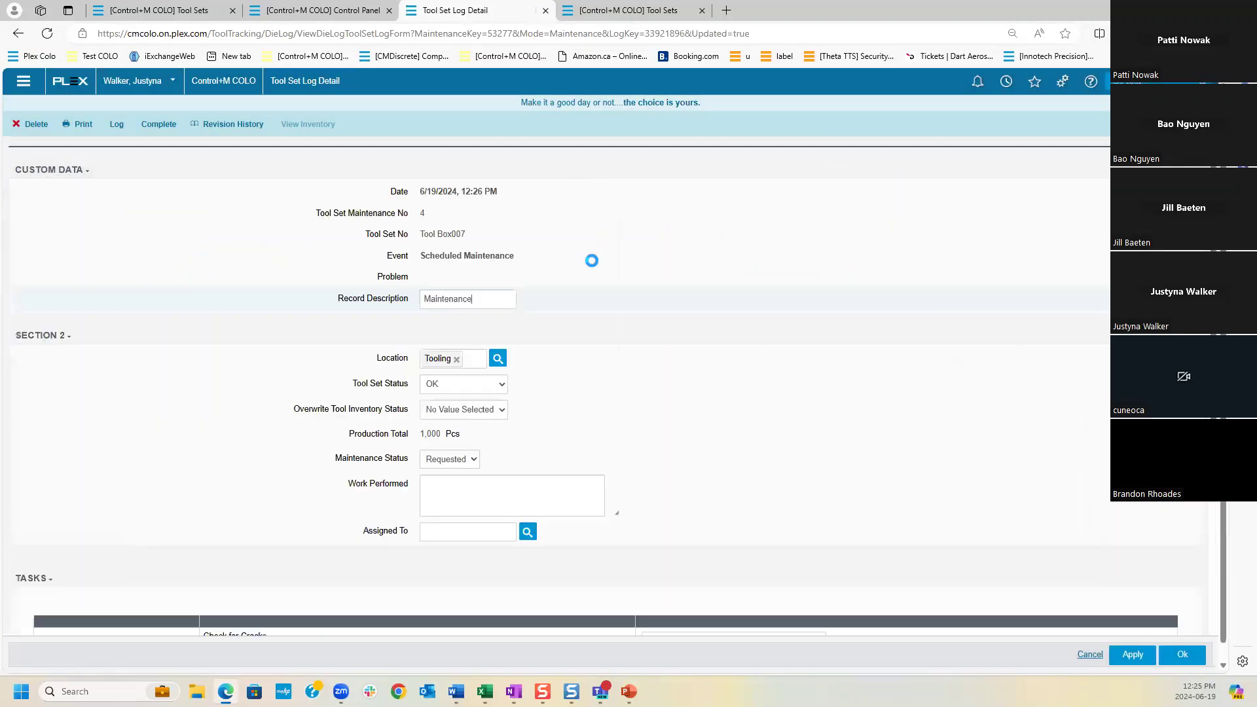
- Check the production counts in the record's Tool Inventory, and complete the scheduled maintenance of Tool Box007
scroll(563, 473, down, 5)
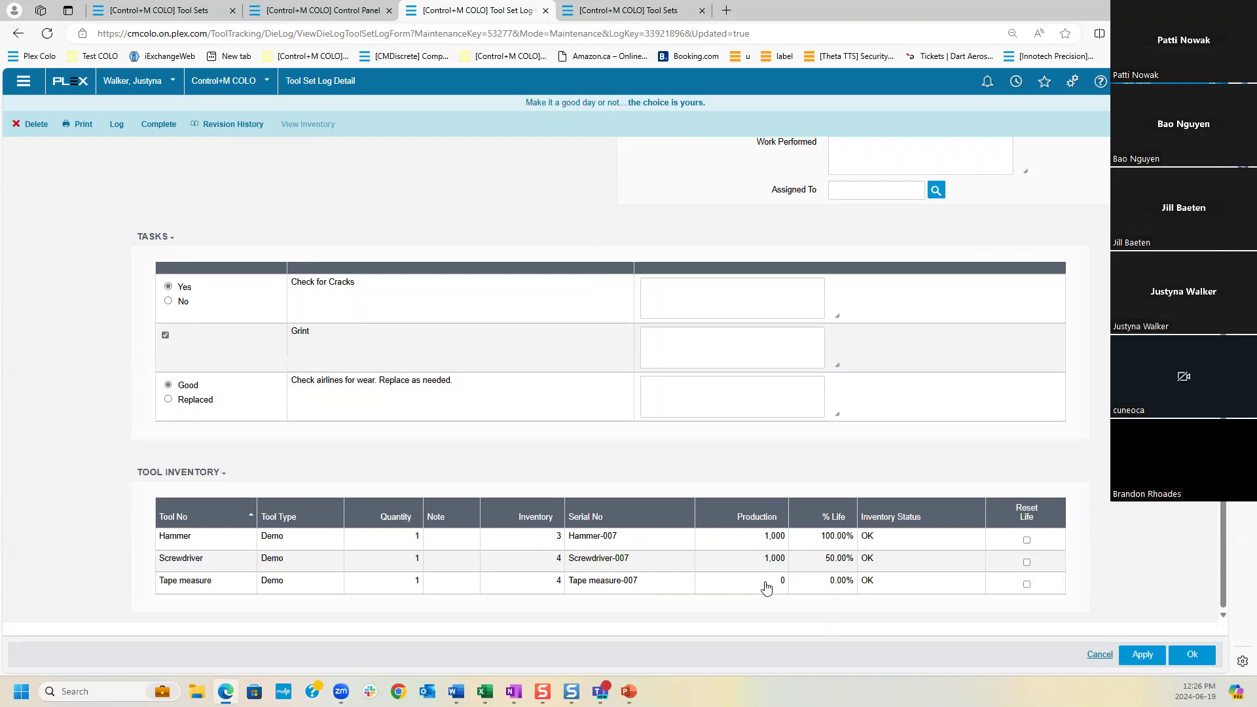
scroll(691, 421, up, 5)
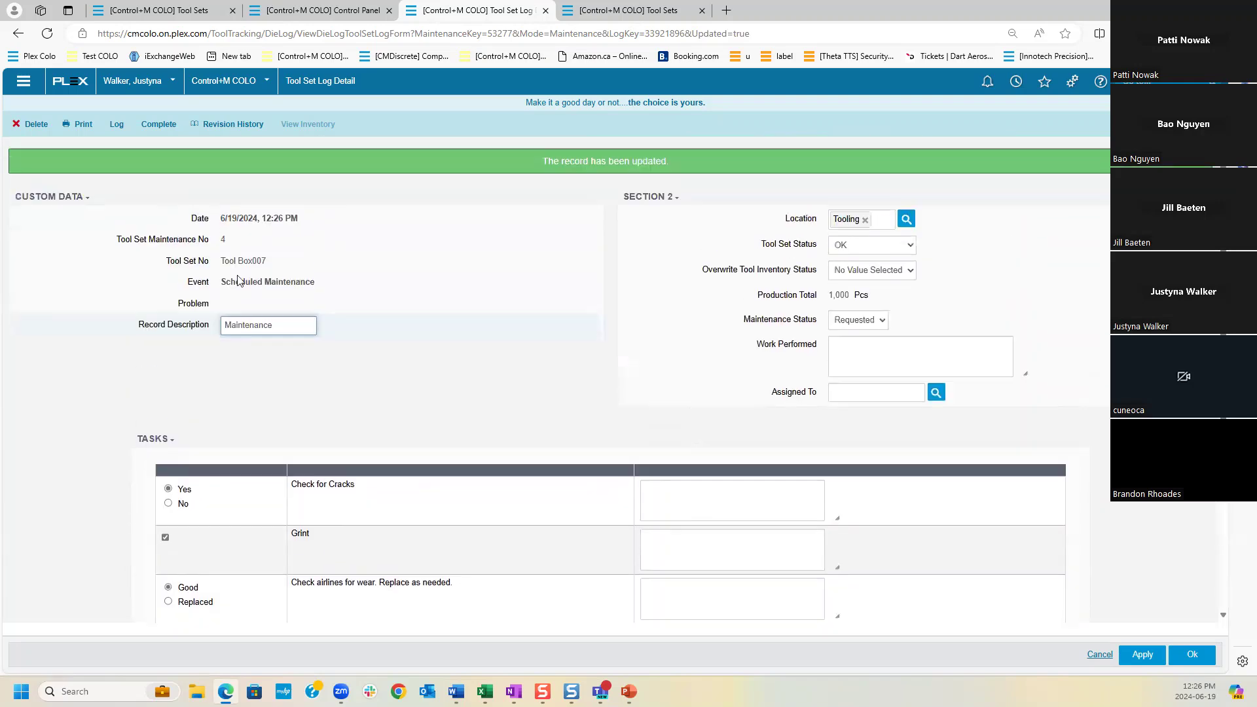
click(164, 126)
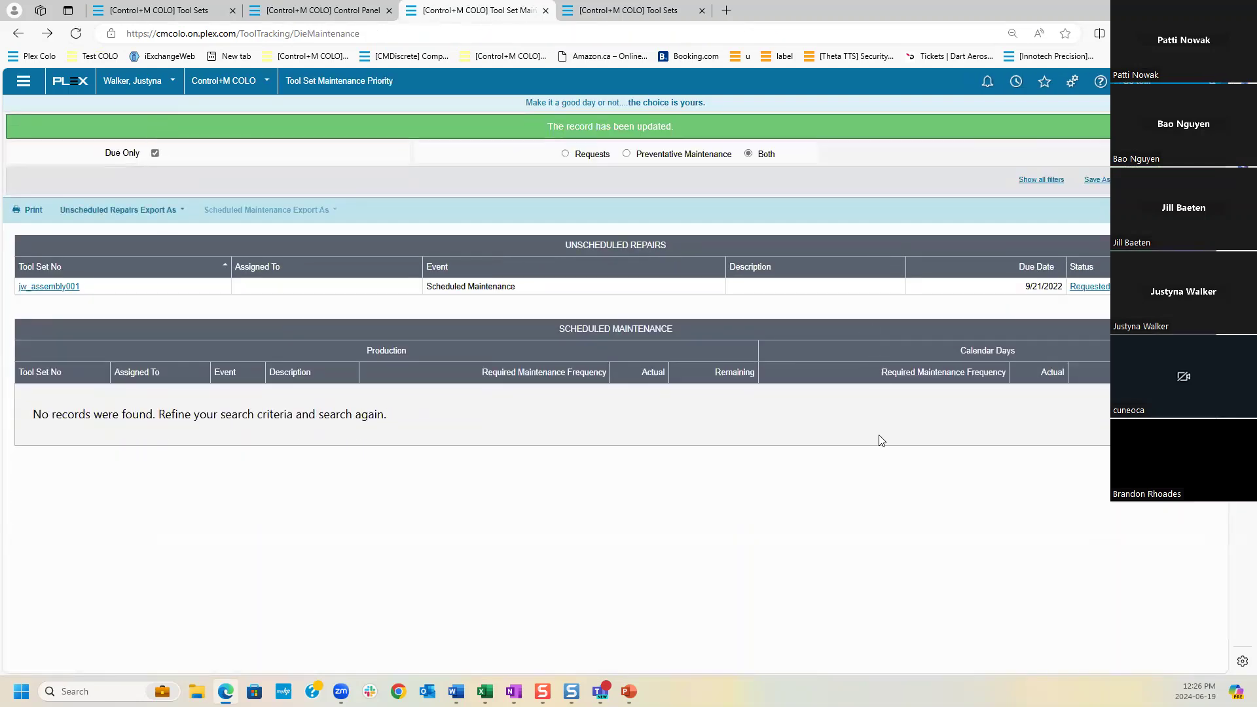
- In Tool Sets, open the build of Tool Box007, remove Hammer-007 from the Hammer row and update the set
click(589, 10)
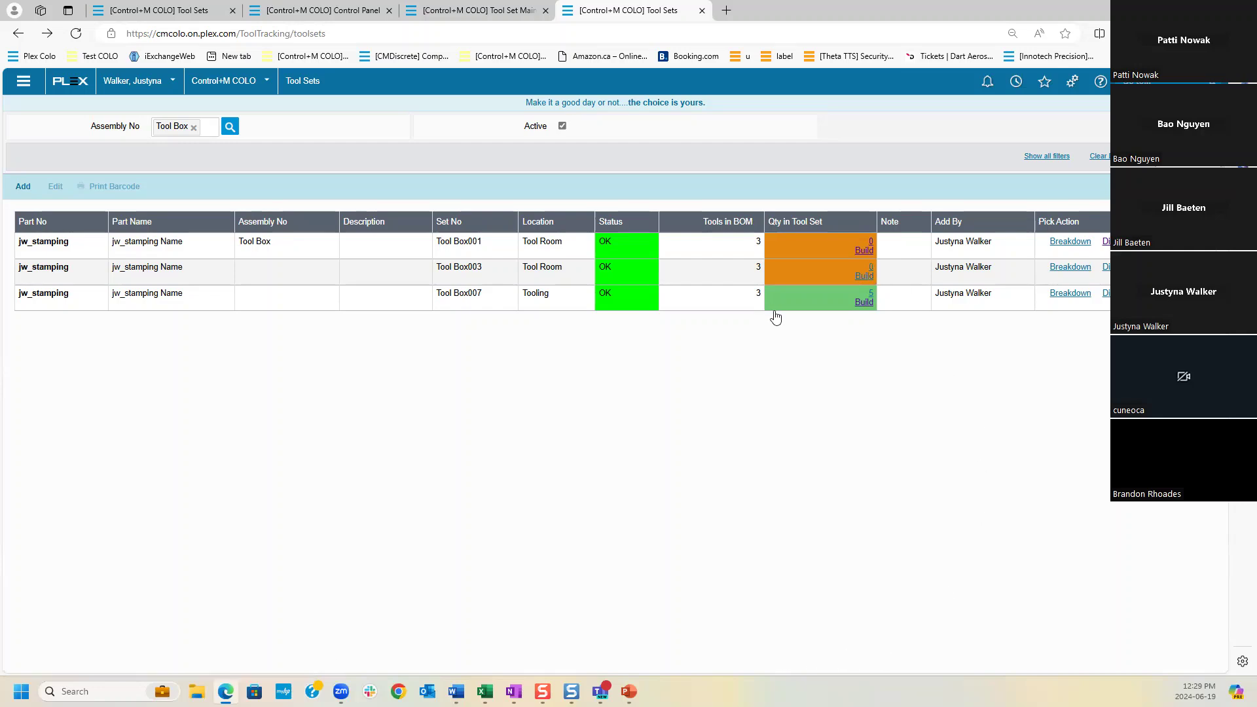
click(864, 303)
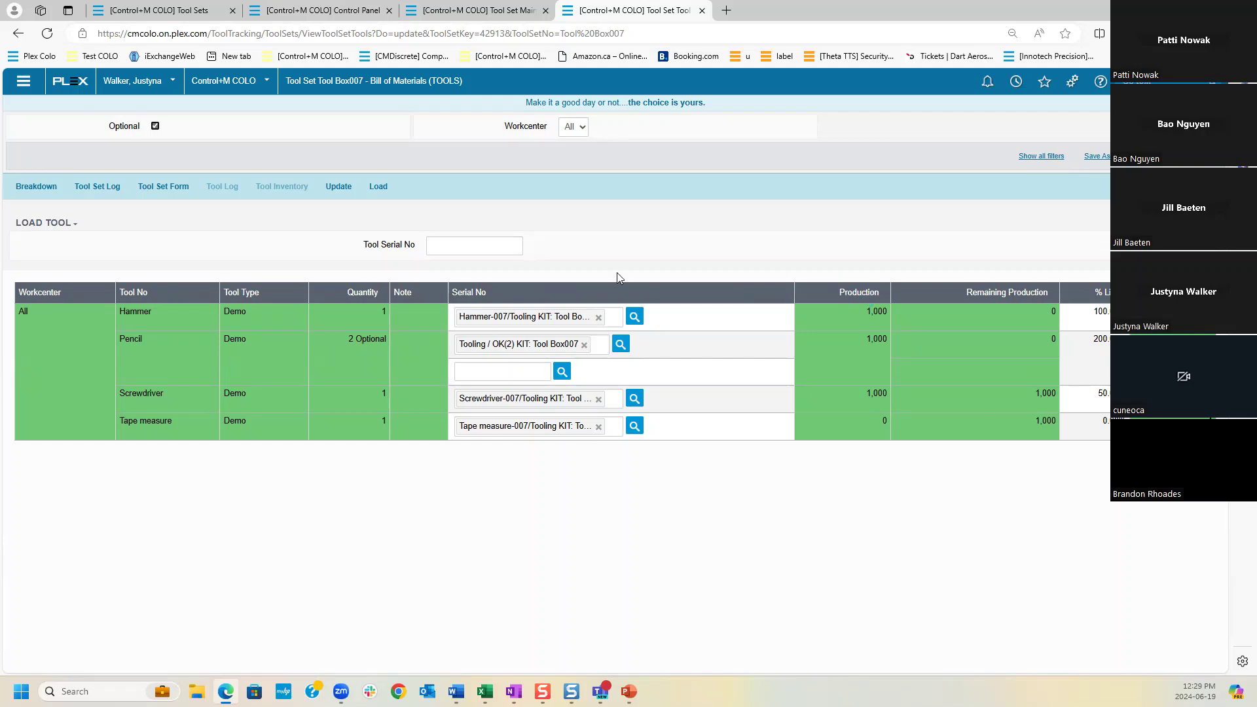
click(597, 319)
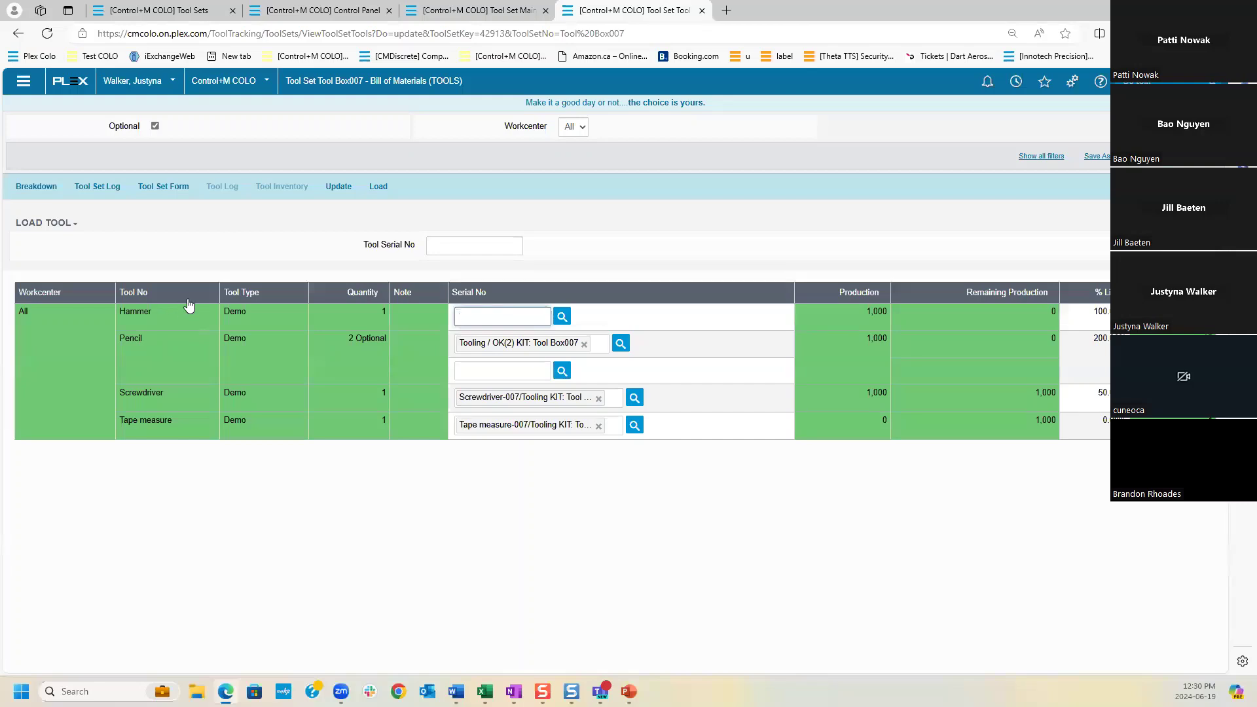
click(335, 194)
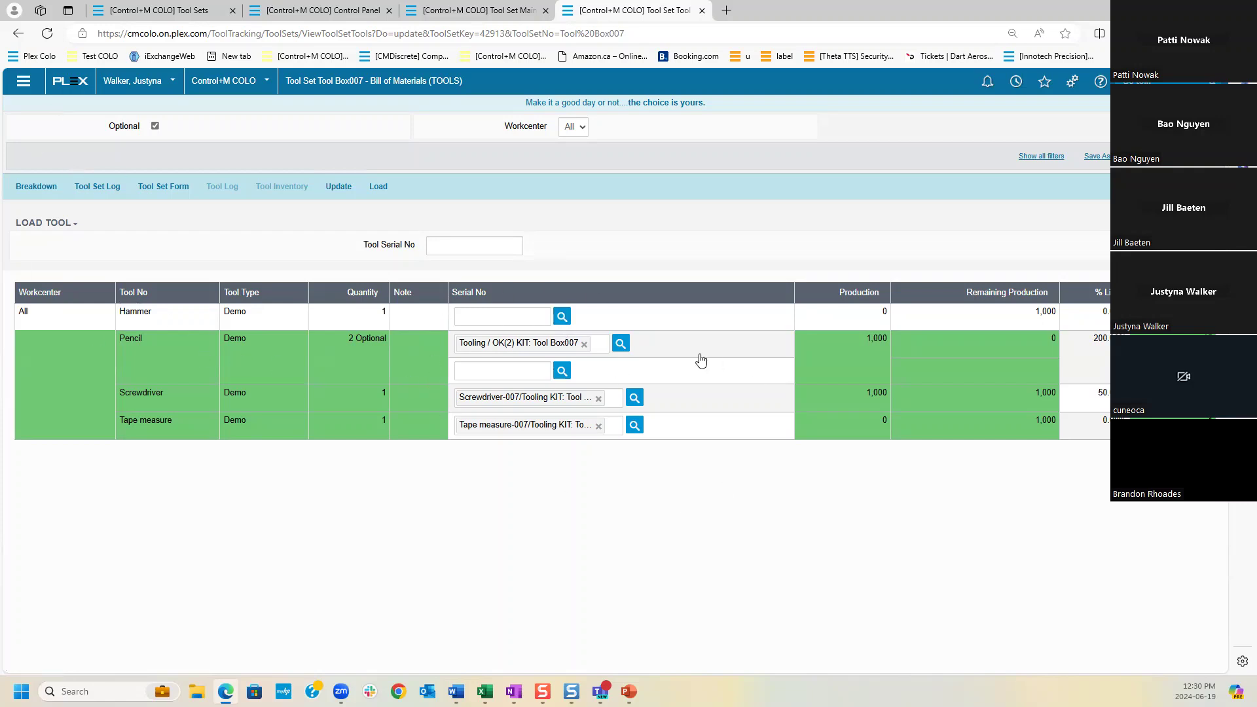
- Review the tools of Tool Box007 in Tool Disposition with the part filter cleared, and return to the Tool Sets list
click(18, 34)
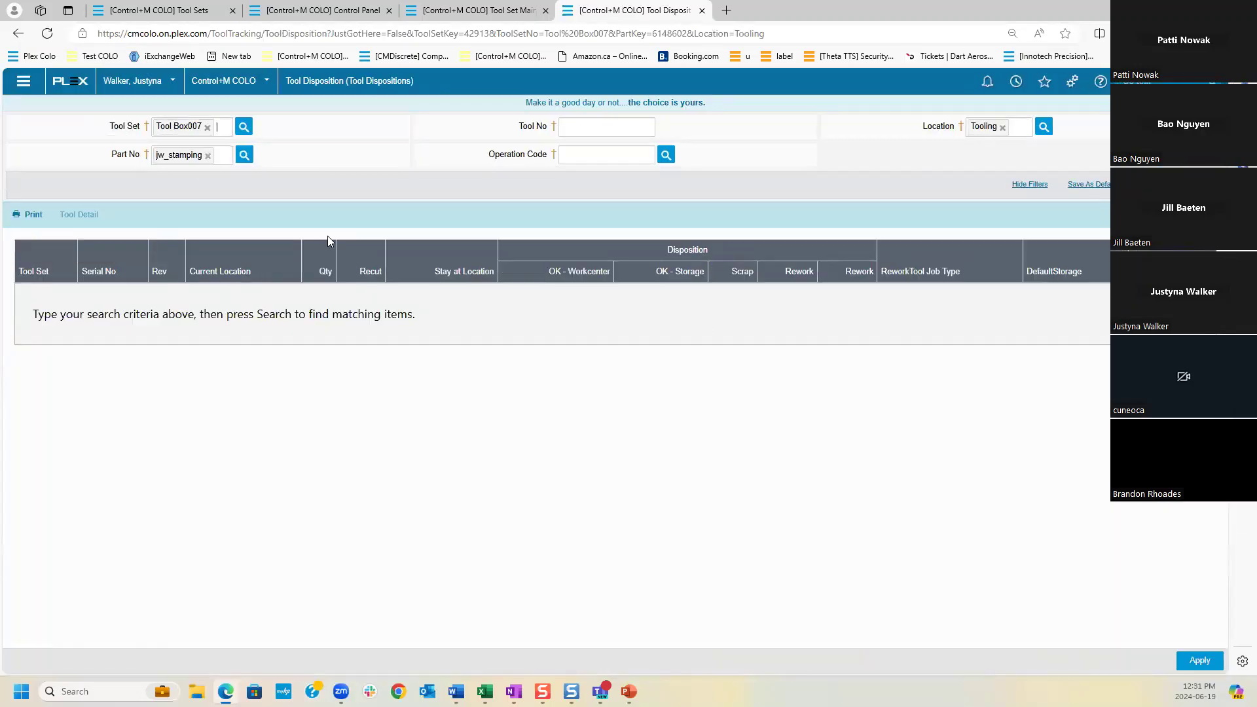
click(207, 155)
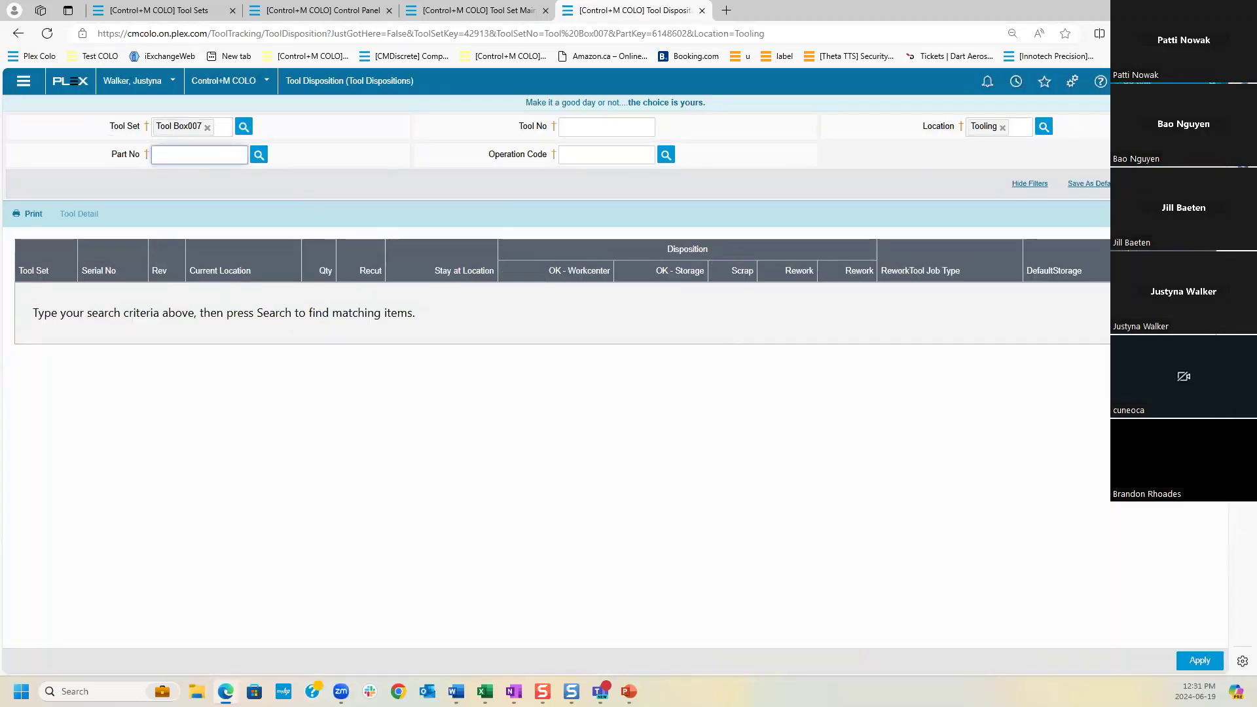
key(Return)
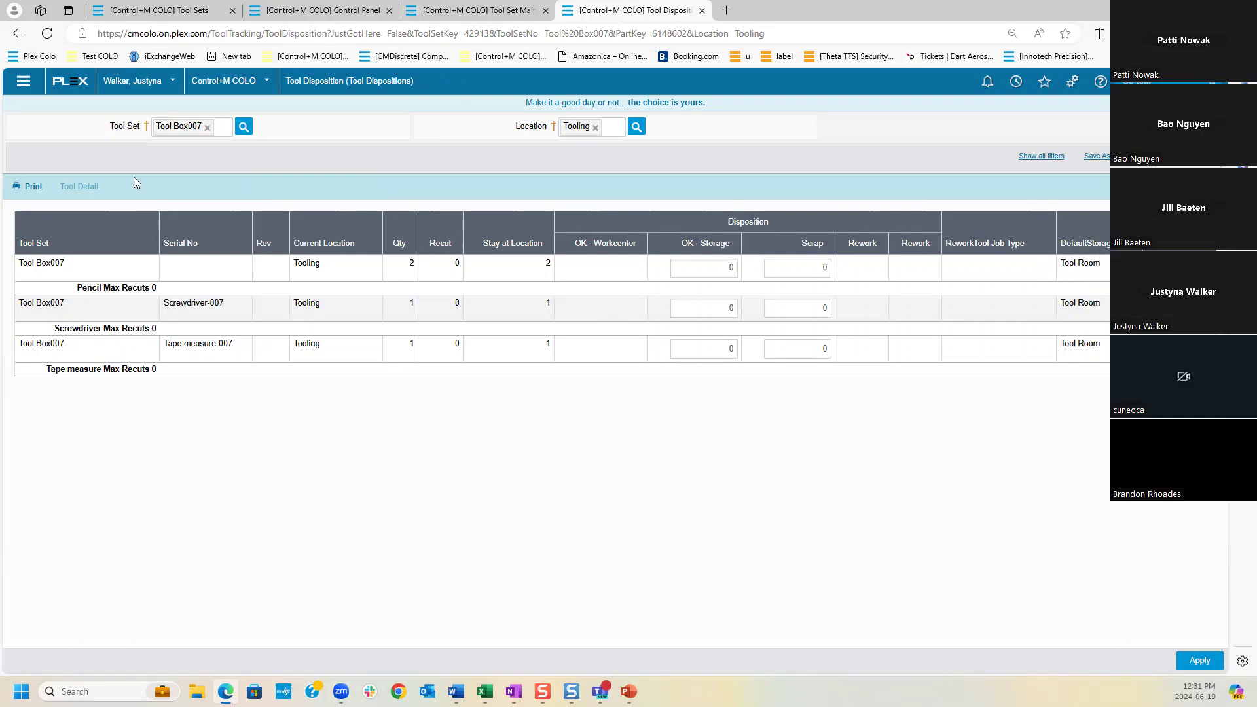
click(18, 33)
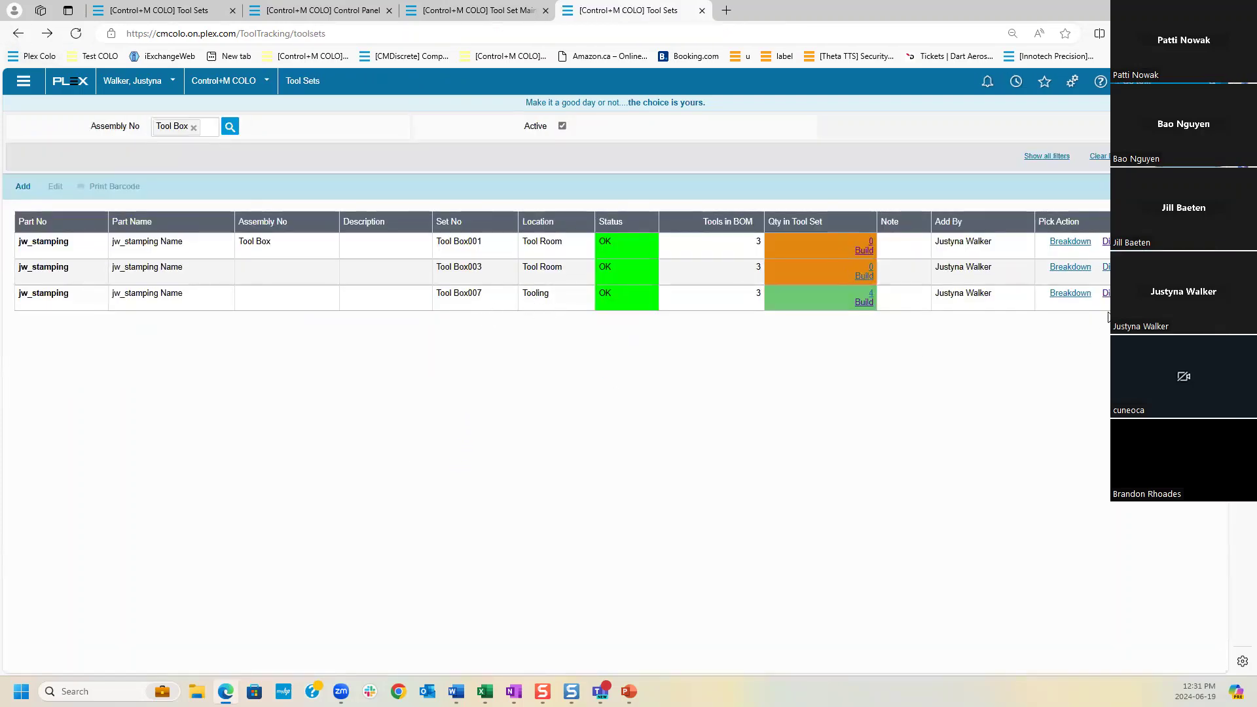
- Open Tool Disposition for Tool Box007 and list its tools at the Tooling location without the jw_stamping part filter
click(1106, 241)
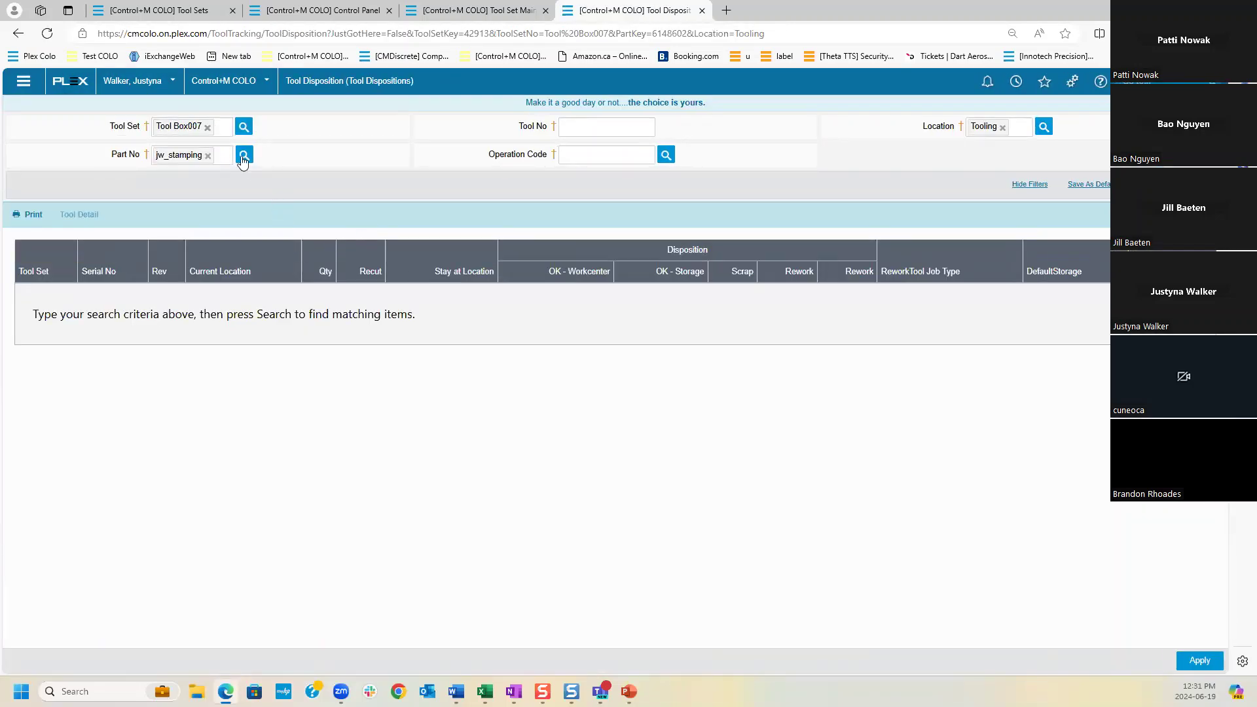
click(208, 155)
key(Return)
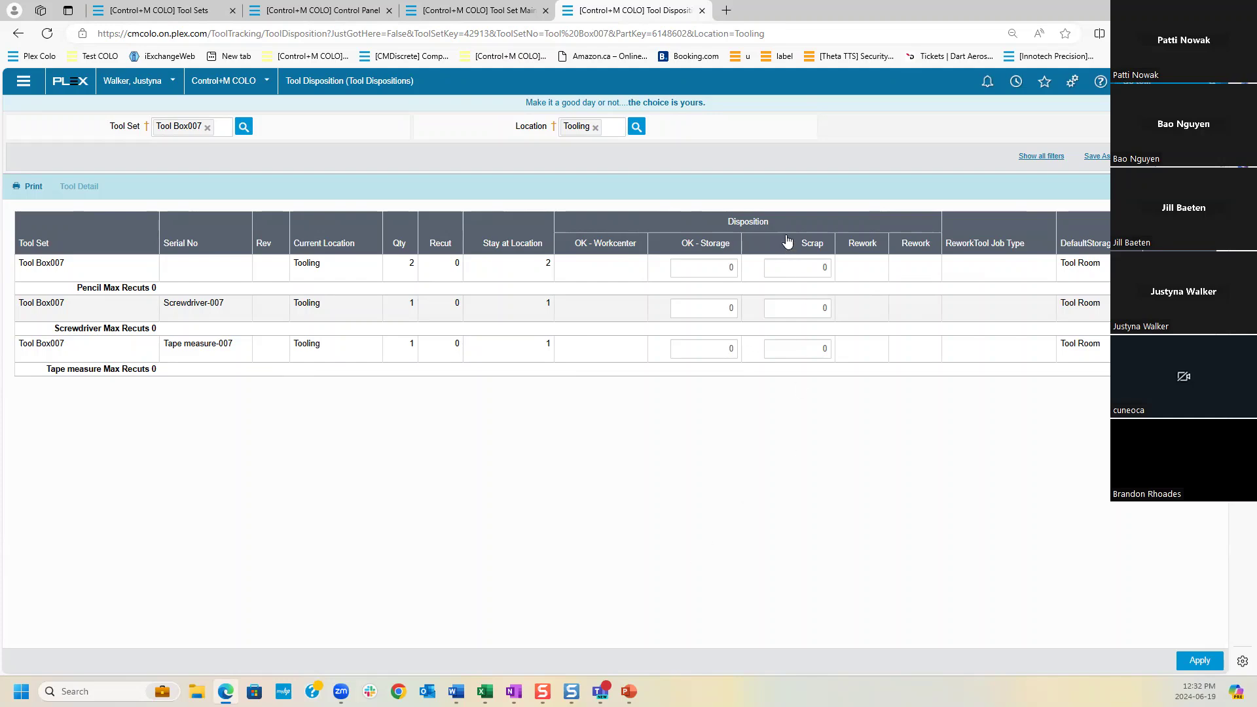
- Disposition one Pencil to OK - Storage and one to Scrap, plus Screwdriver-007 and Tape measure-007 to OK - Storage; apply and skip printing
click(699, 267)
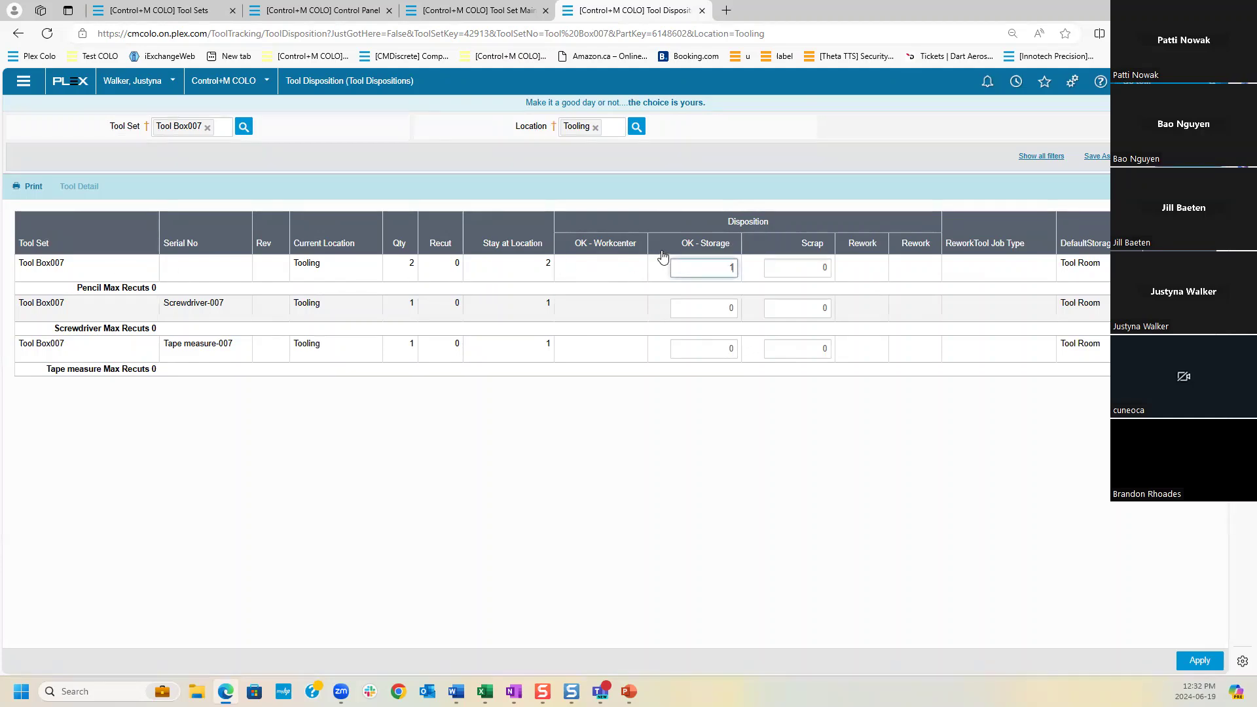
text(1)
key(Tab)
text(1)
click(711, 313)
text(1)
click(721, 349)
text(1)
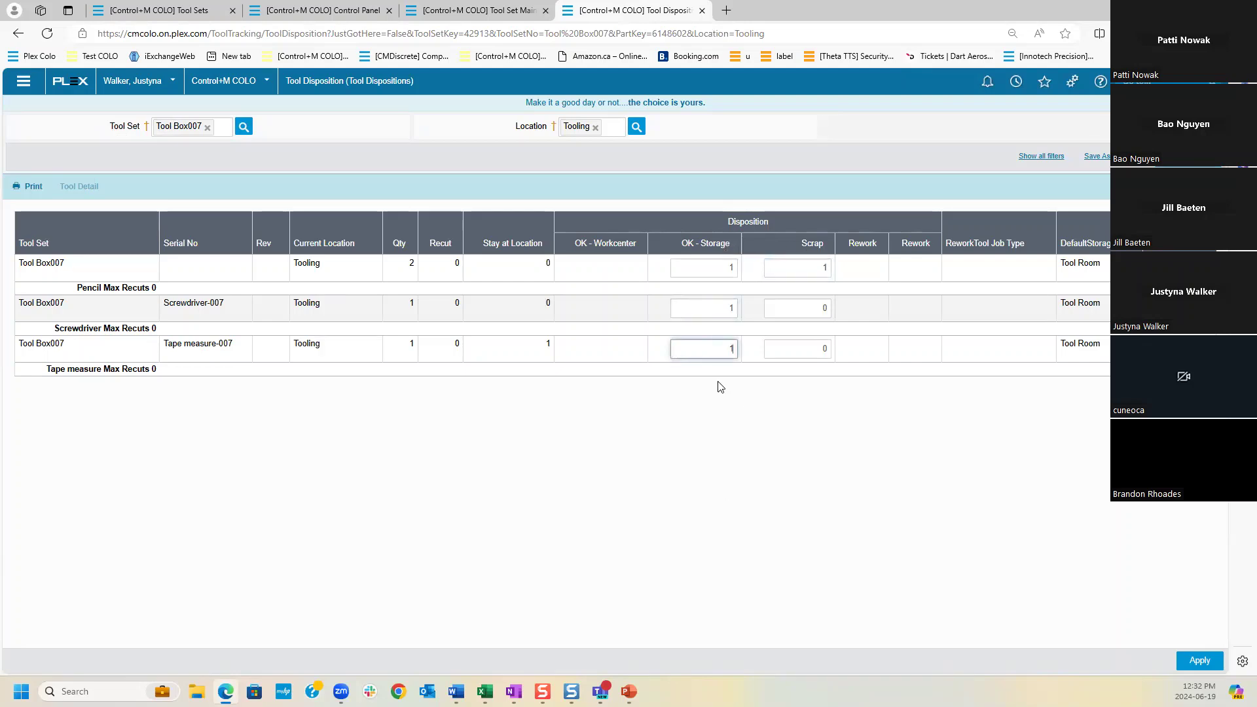
click(1200, 661)
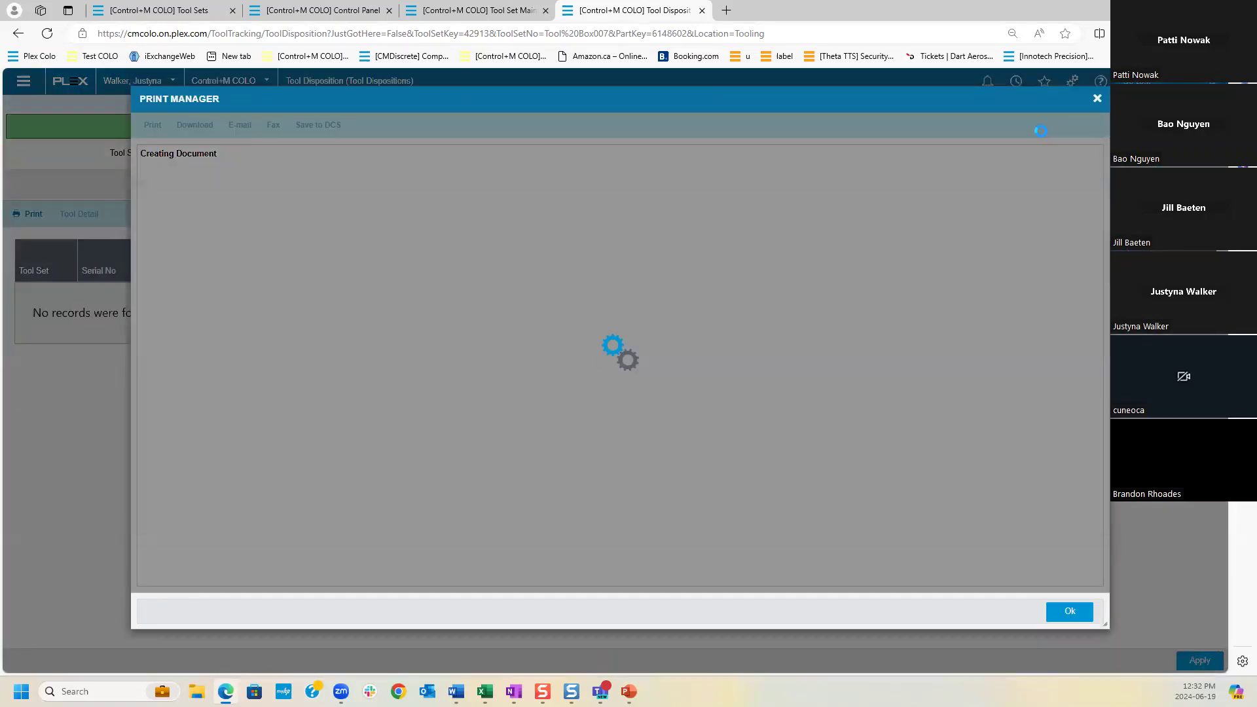
click(1097, 99)
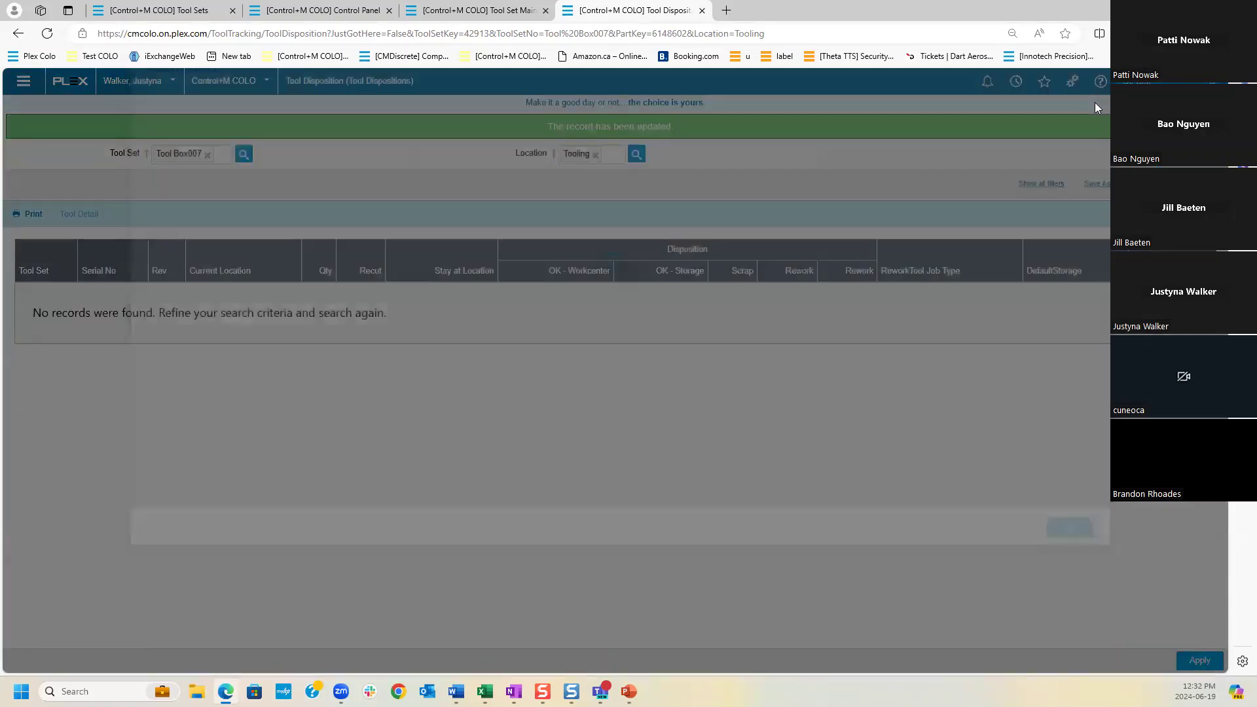
- Check the Tool Box007 bill of materials, and examine the locations of Hammer-007 and Screwdriver-007 in the tool inventory
click(17, 33)
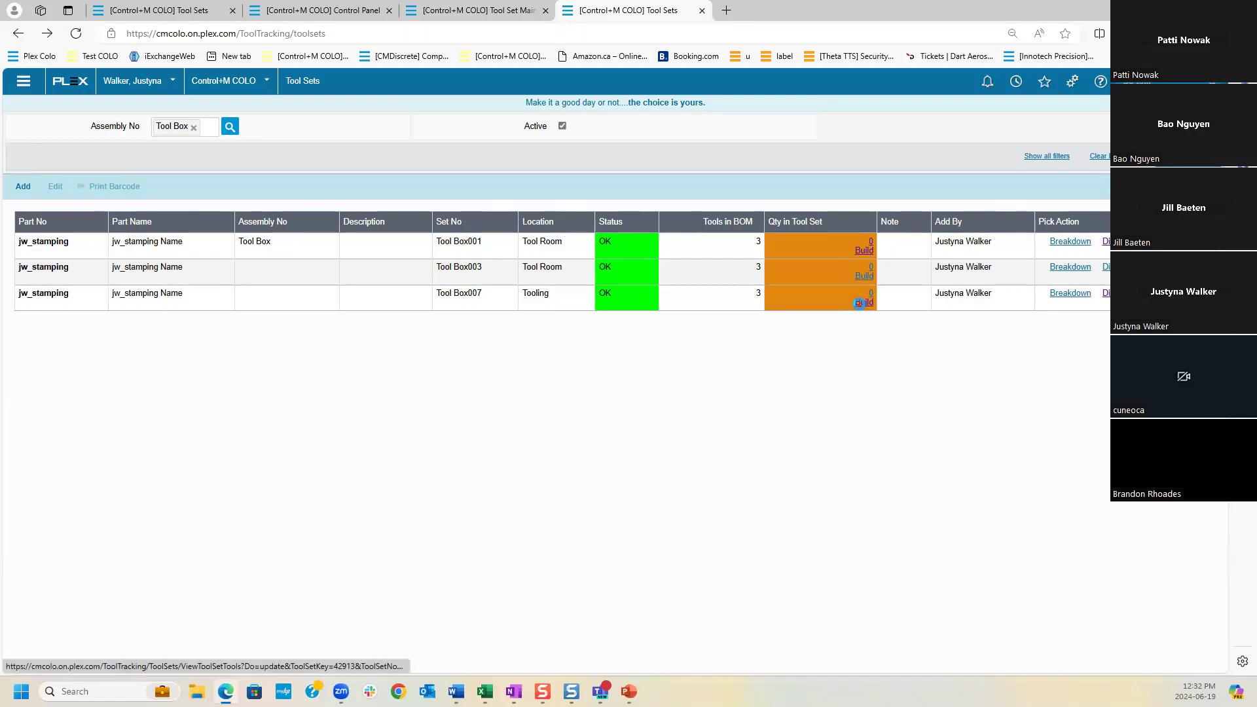
click(861, 302)
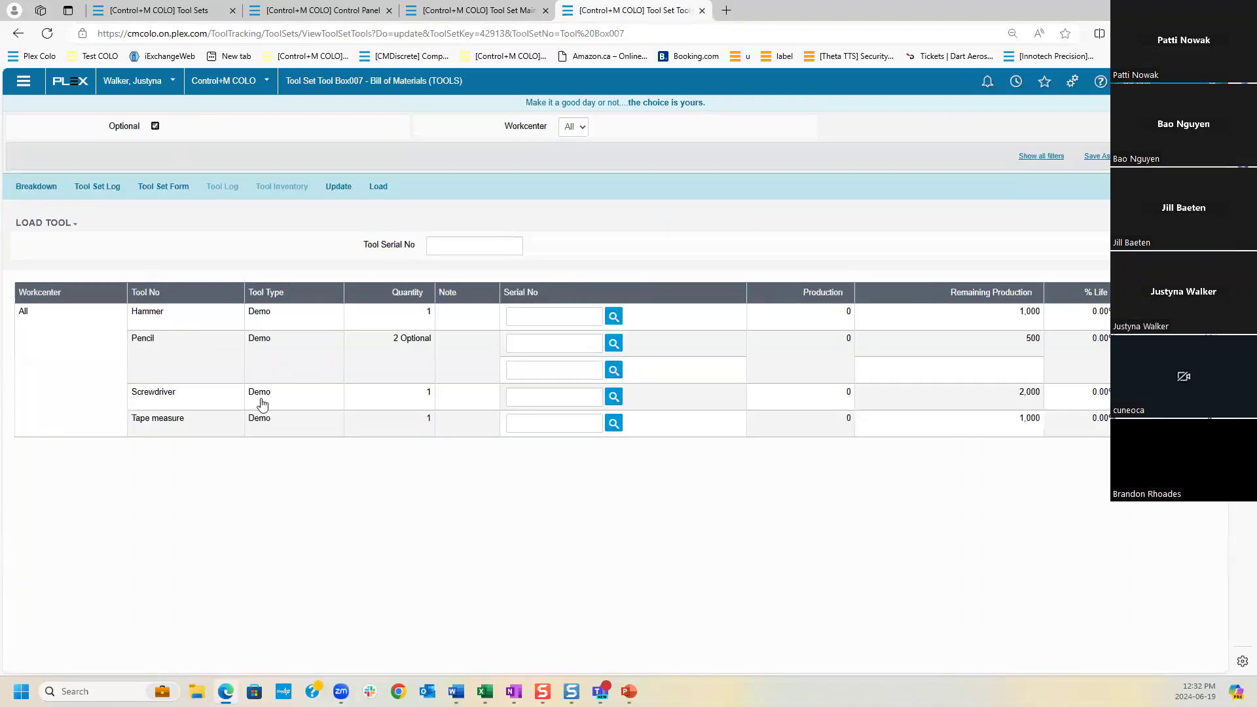
click(367, 324)
click(269, 187)
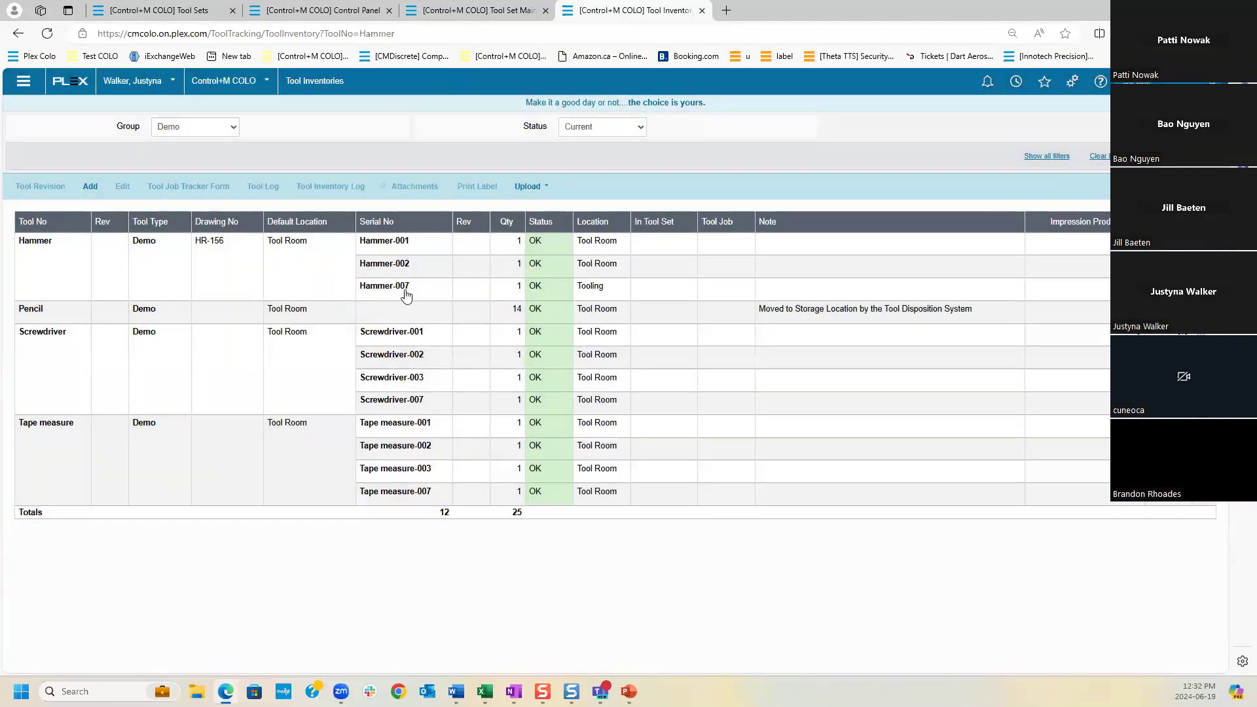
click(406, 296)
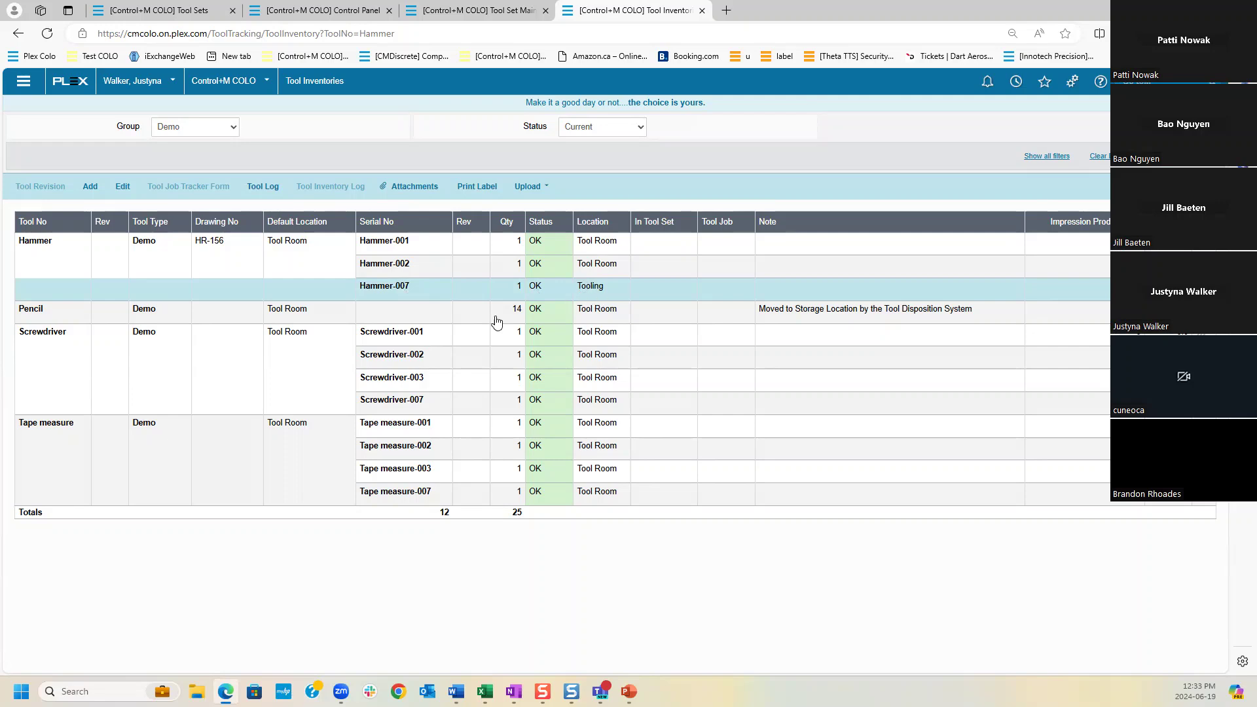
click(472, 407)
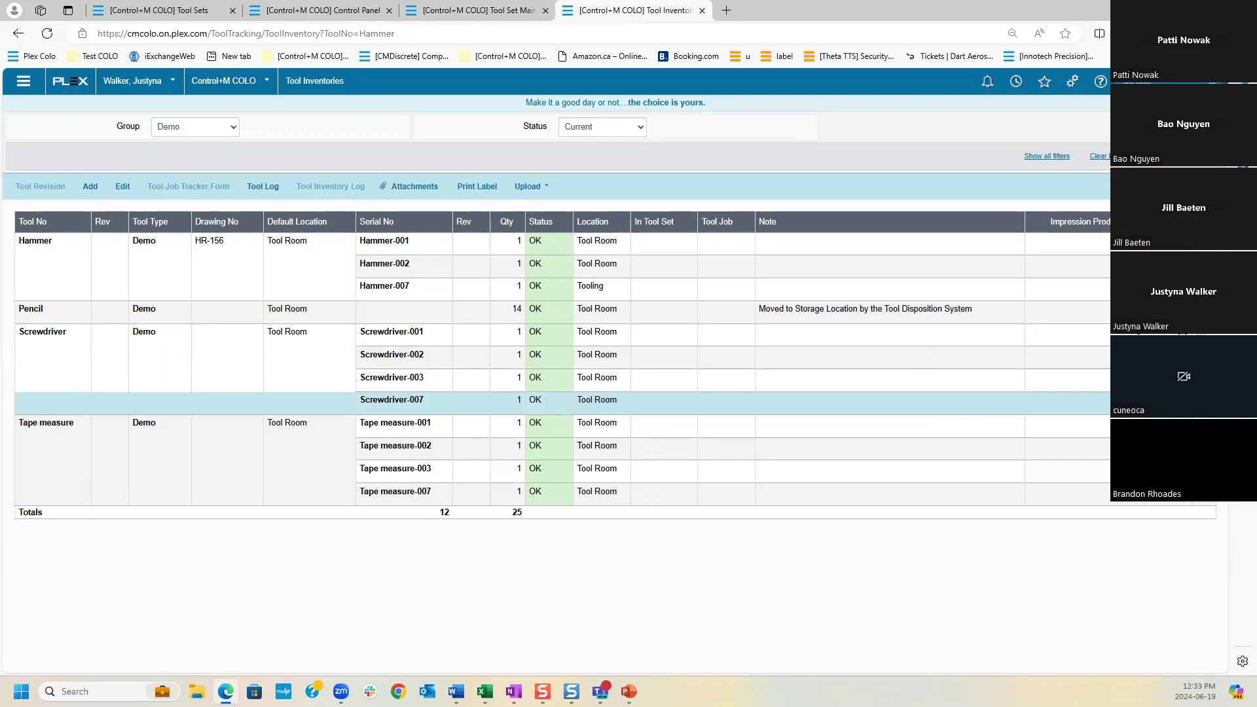
- Check the Demo group's tool inventory for Inactive records, and list its tools with no status value selected
click(375, 316)
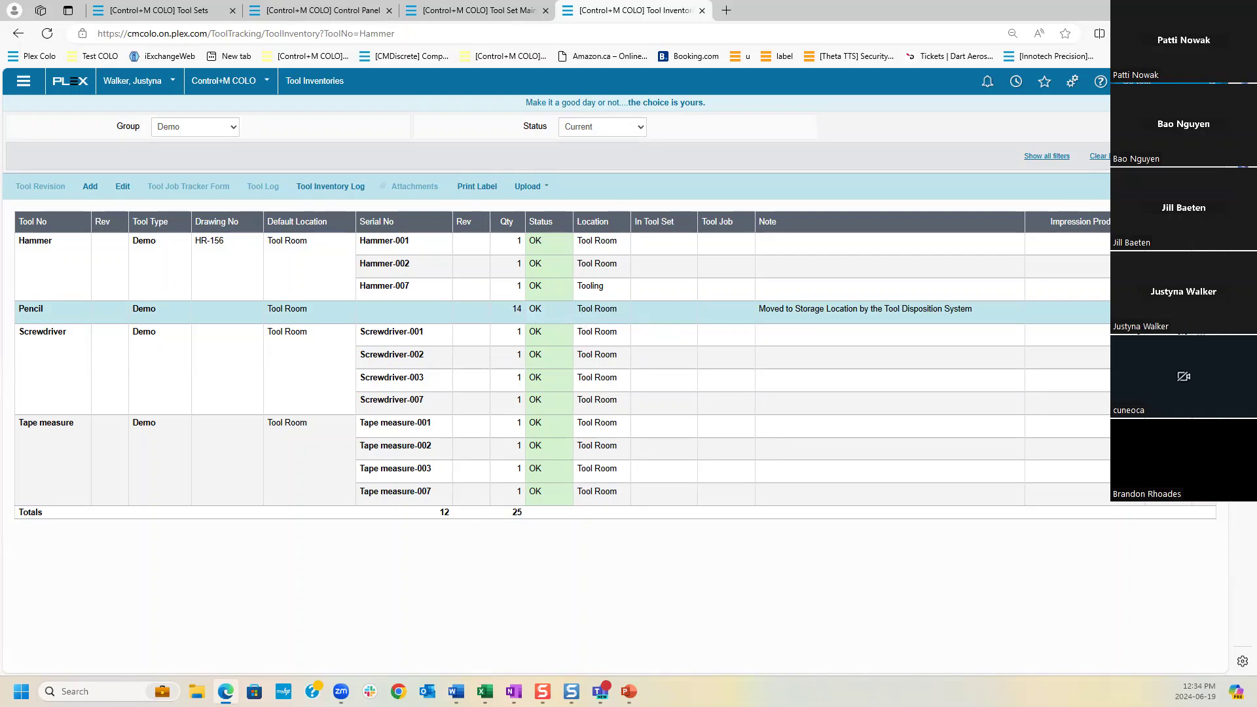
key(alt+Tab)
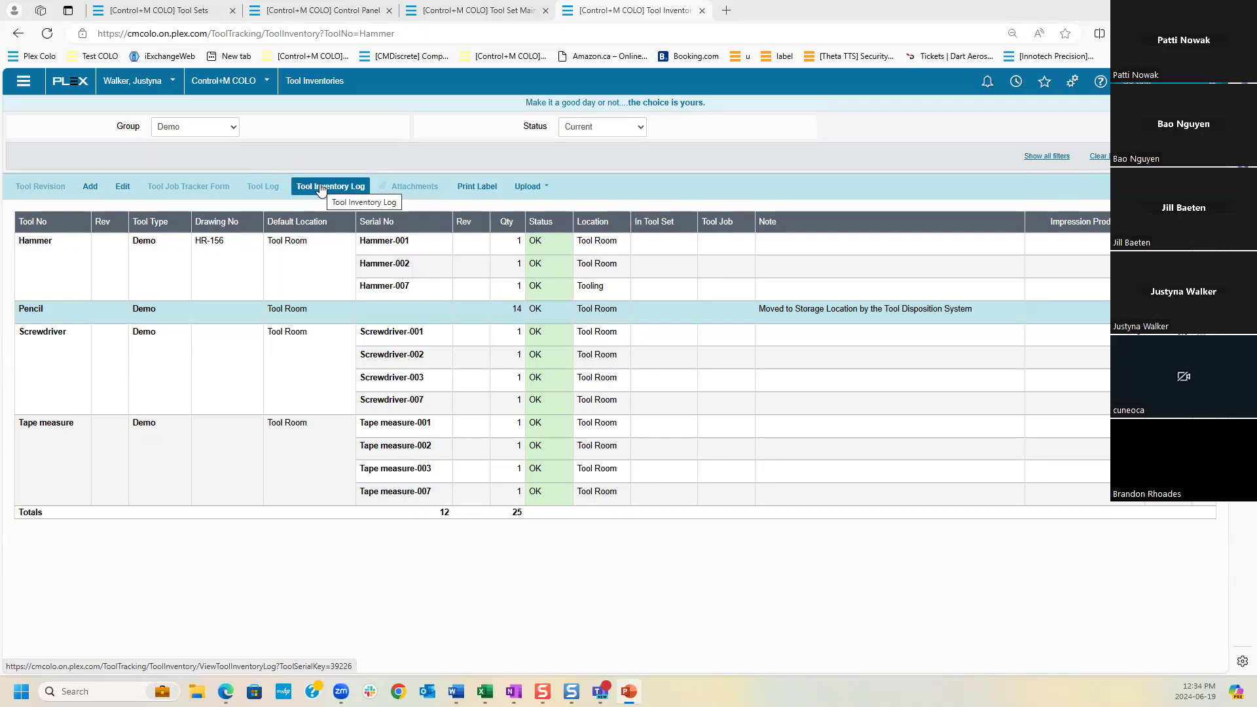
click(622, 129)
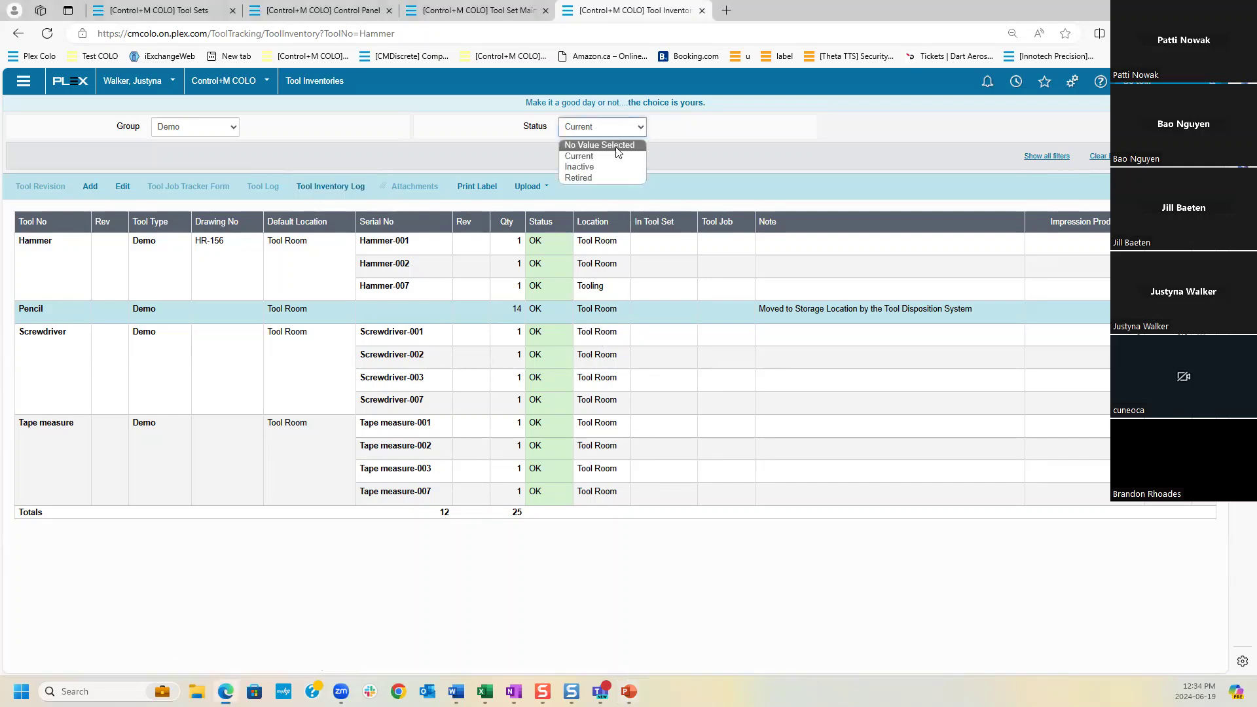
click(614, 164)
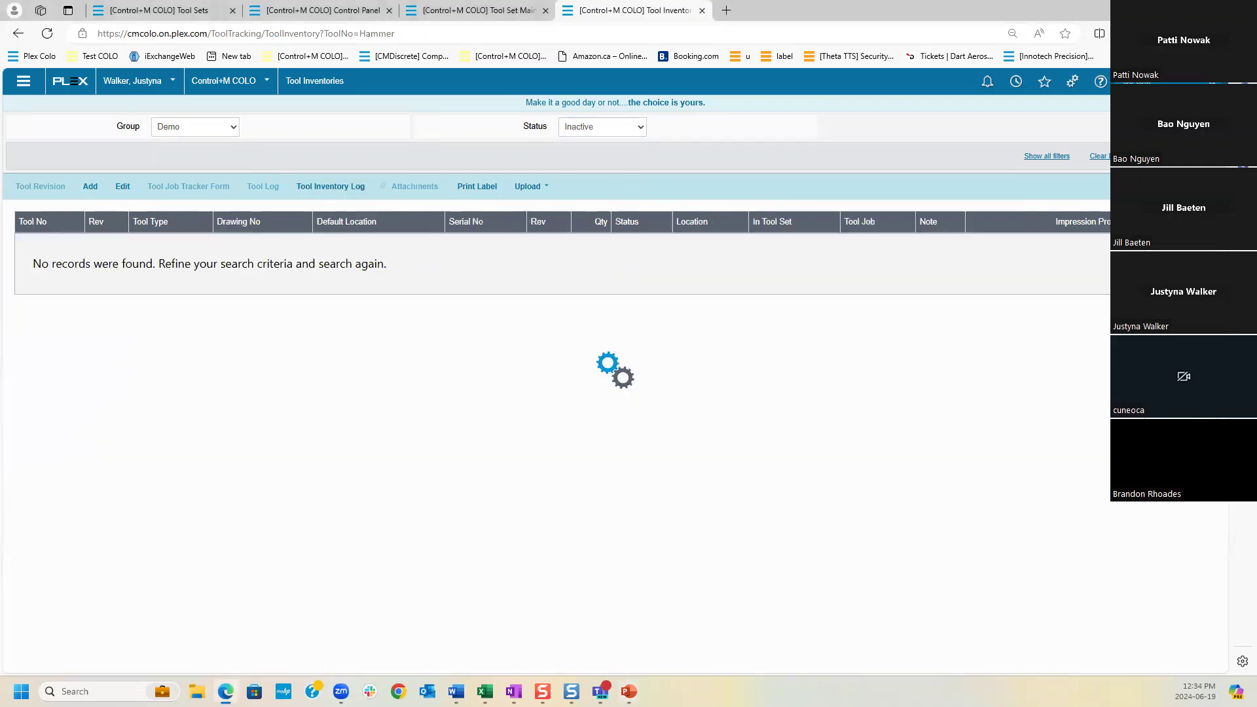
click(586, 126)
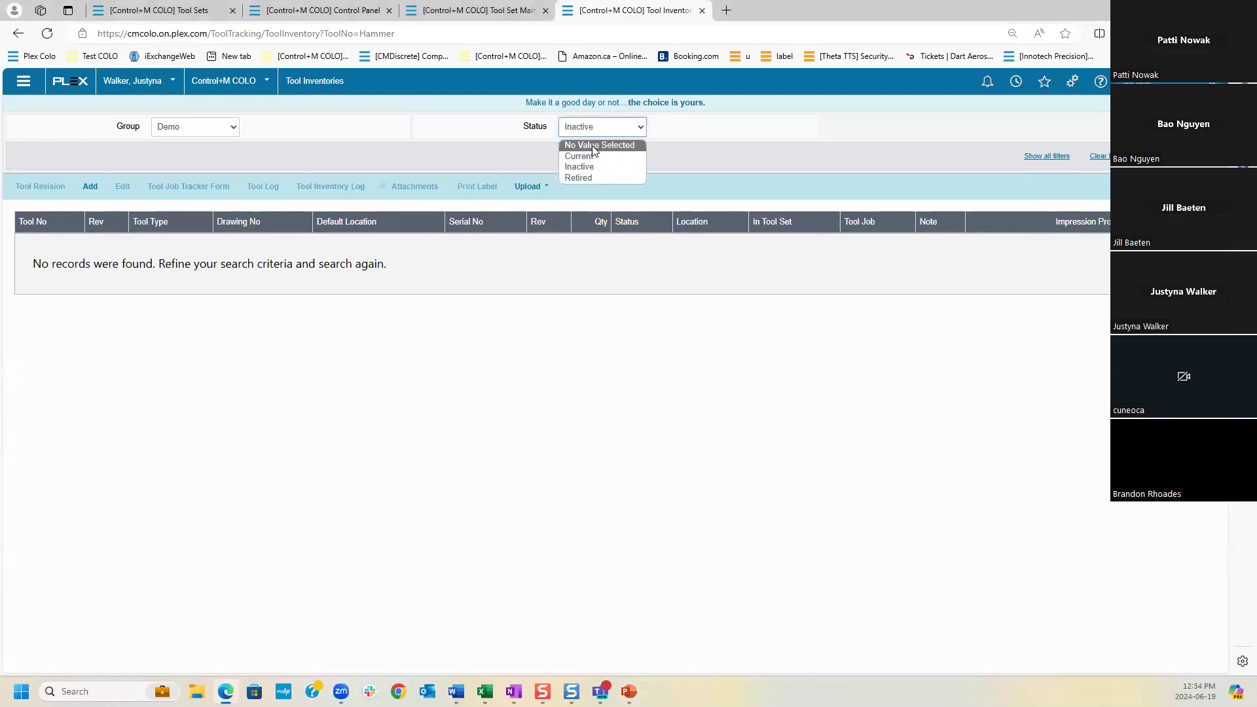
click(597, 145)
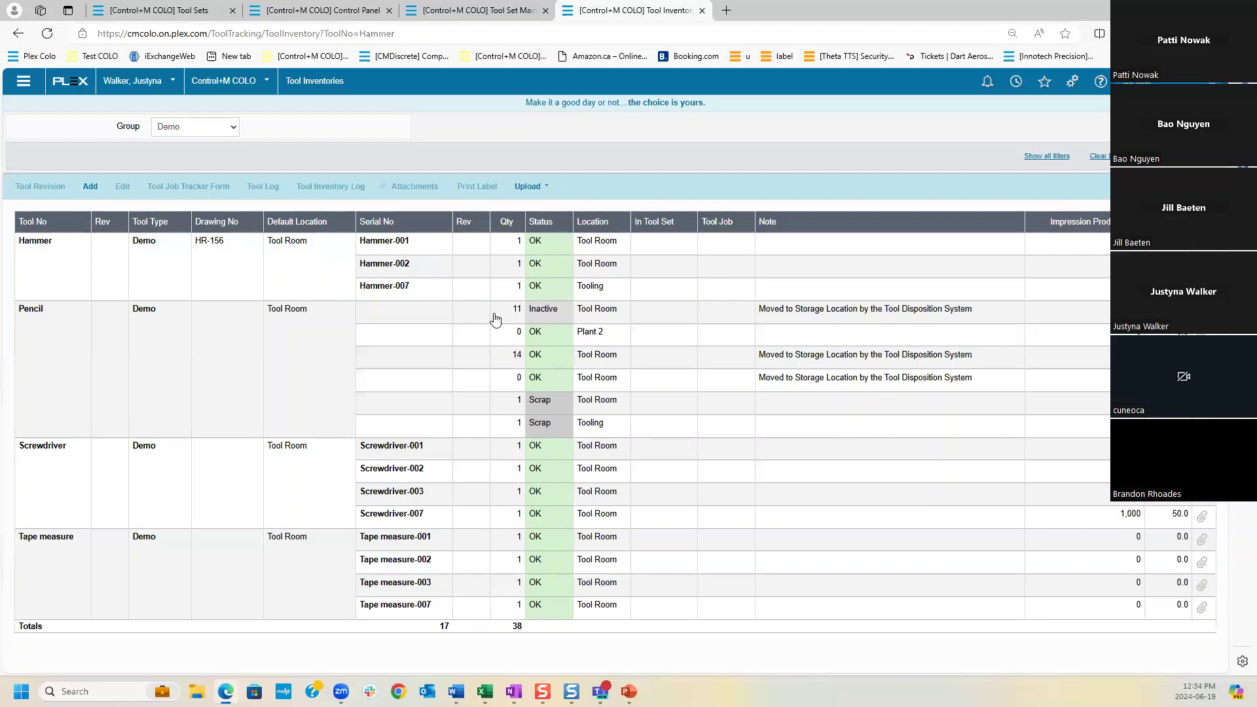
- Set the inventory status of the scrapped Pencil in the Tool Room to OK and save the record
click(558, 402)
click(122, 187)
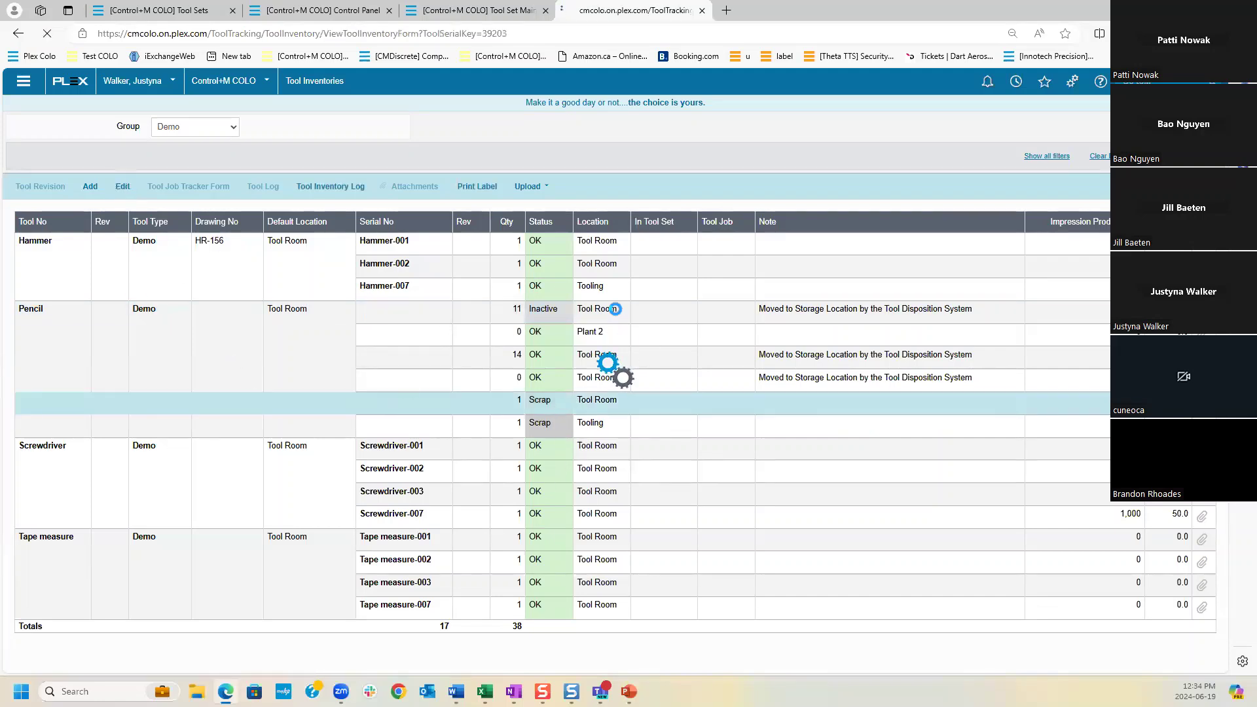
click(456, 314)
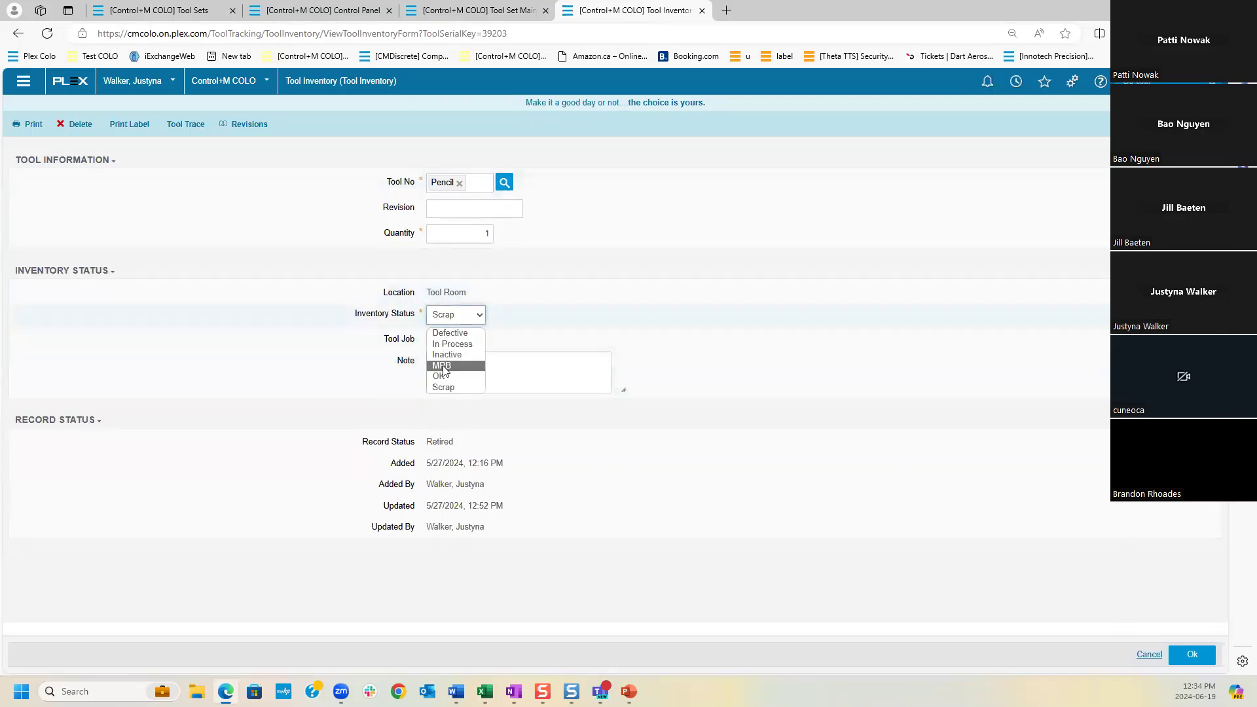
click(450, 378)
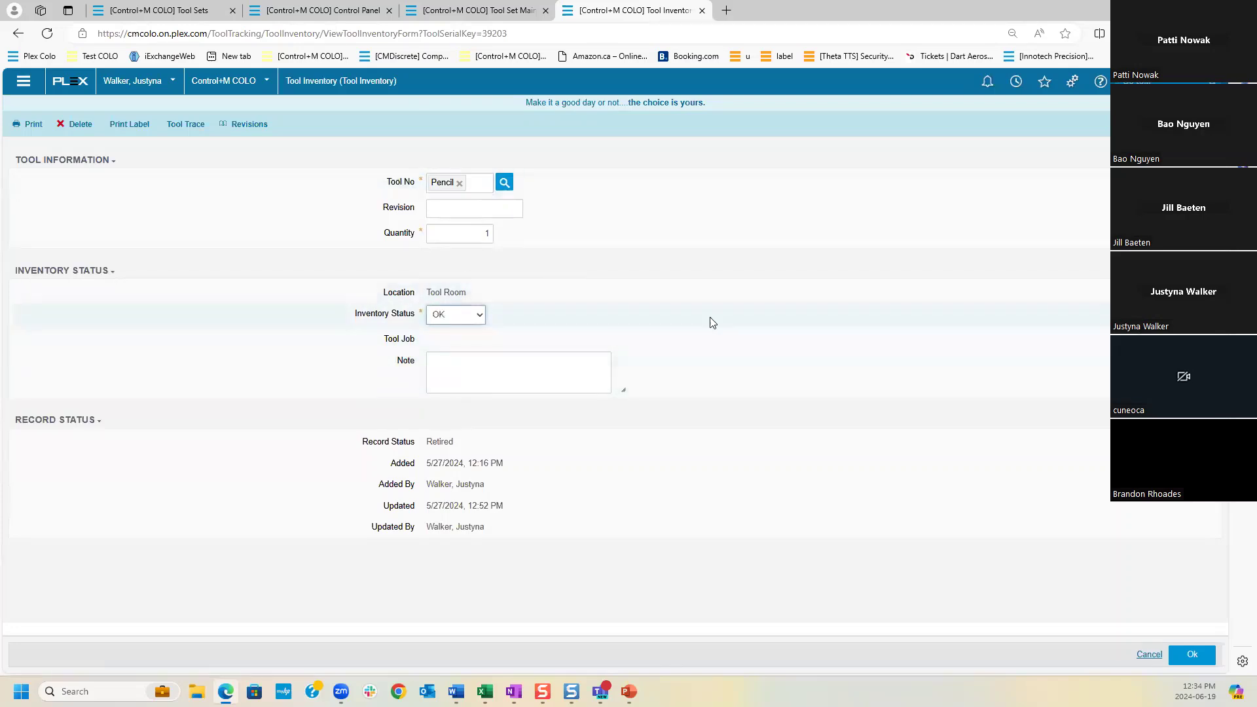
click(1203, 657)
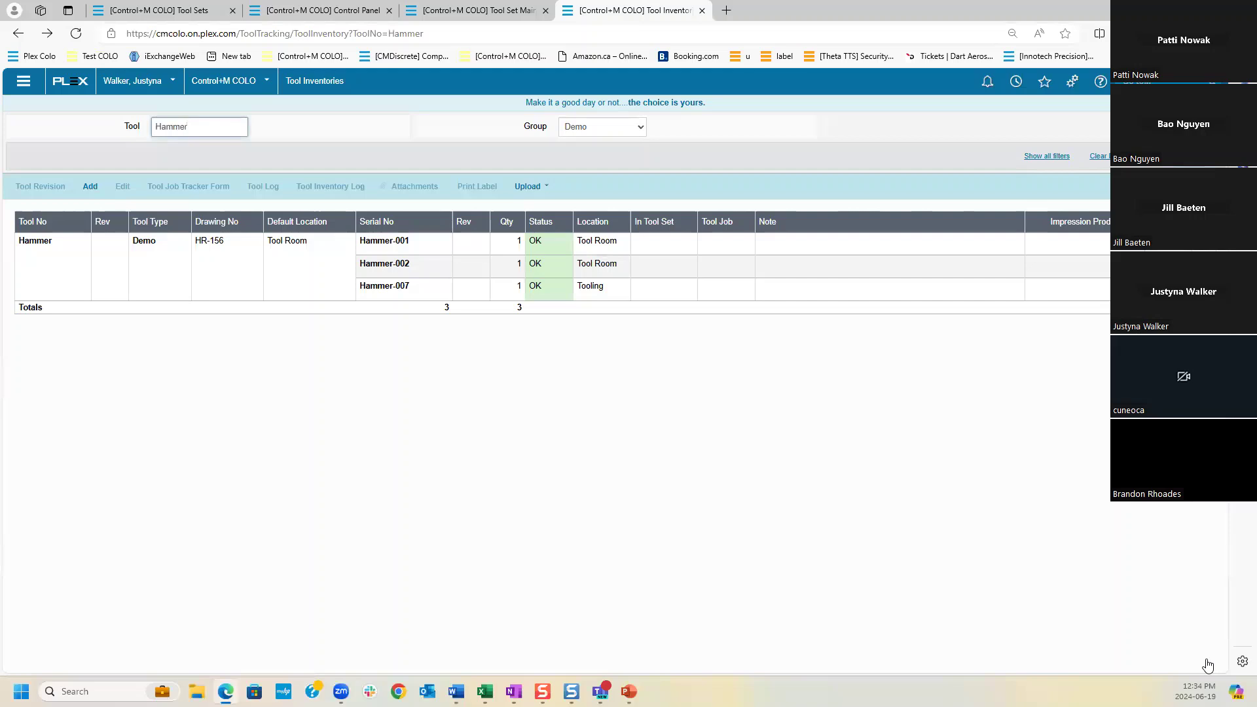
- Clear the Hammer tool filter and list all tools of the Demo group
drag(243, 130, 134, 136)
key(BackSpace)
key(Return)
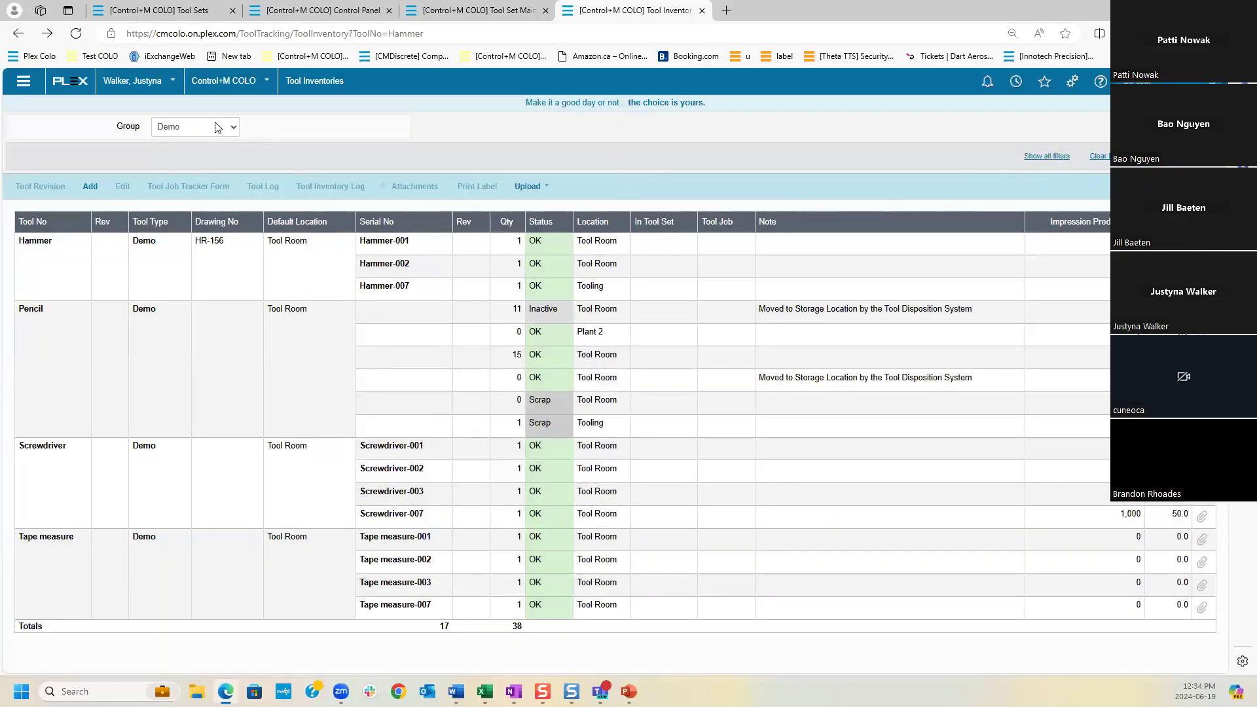
- Filter the Demo group's tool inventory by the Current status and check the Pencil quantity
click(1029, 157)
click(977, 160)
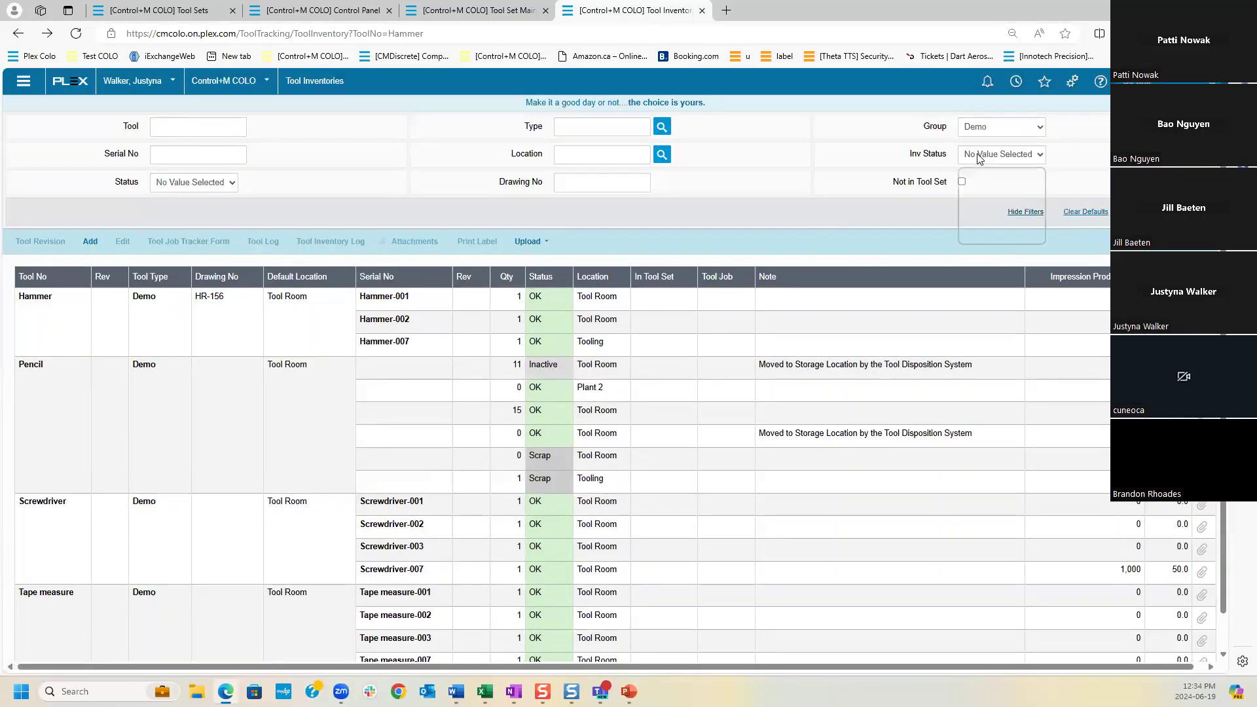
click(196, 183)
click(195, 209)
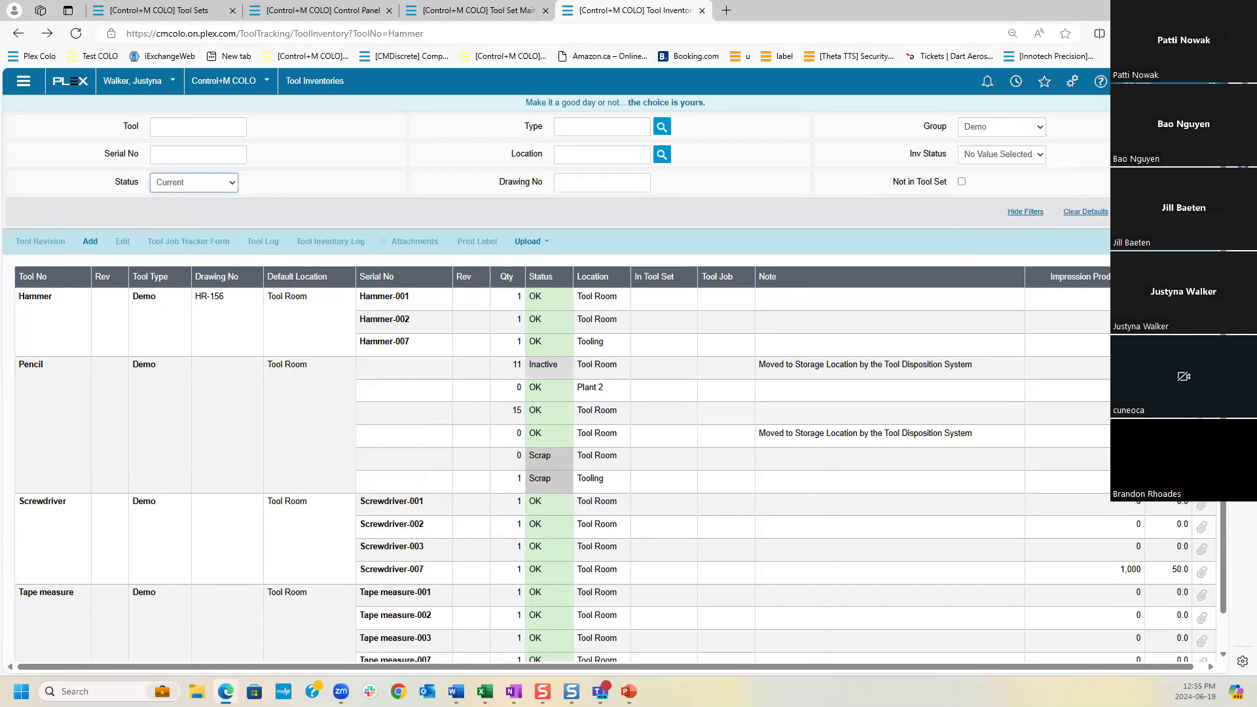
key(Return)
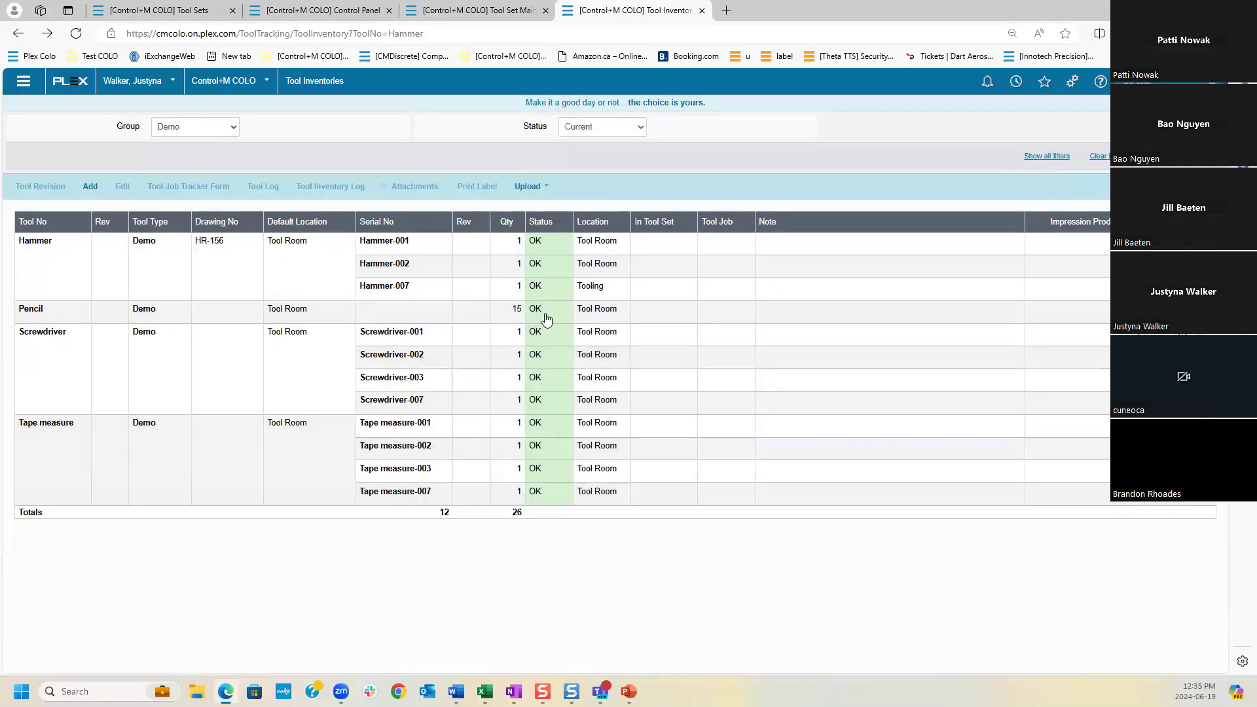
click(547, 317)
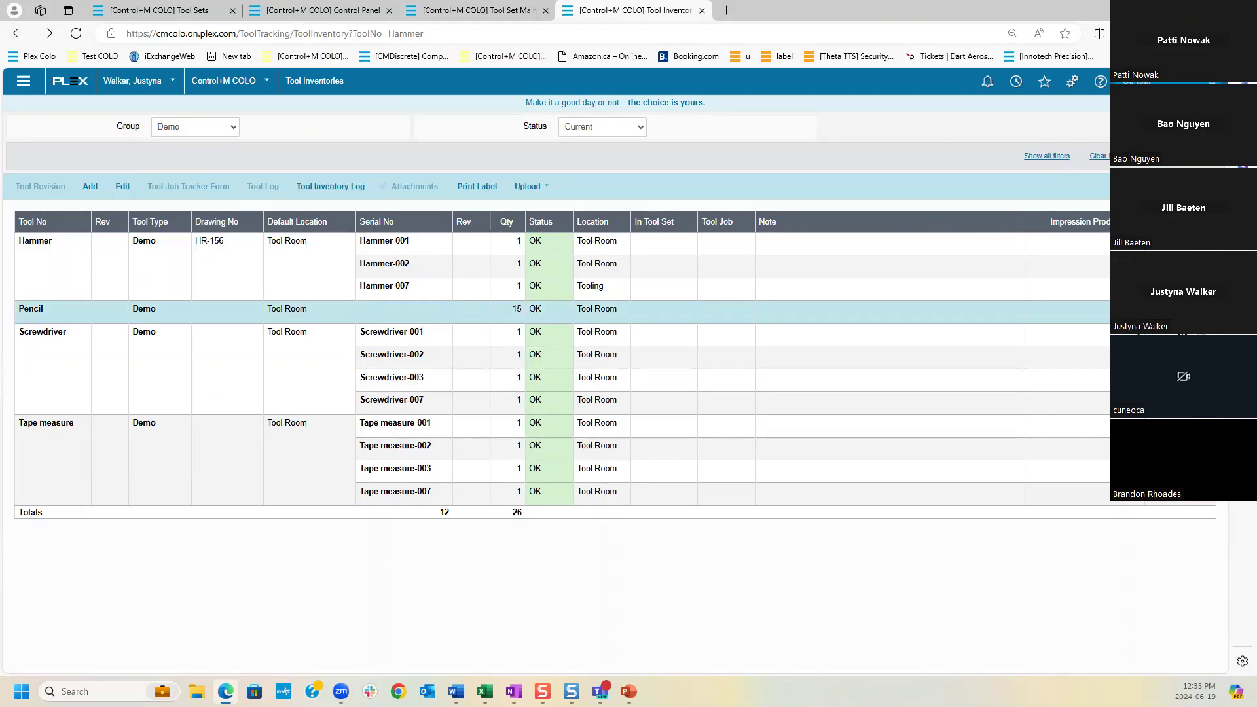
key(alt+Tab)
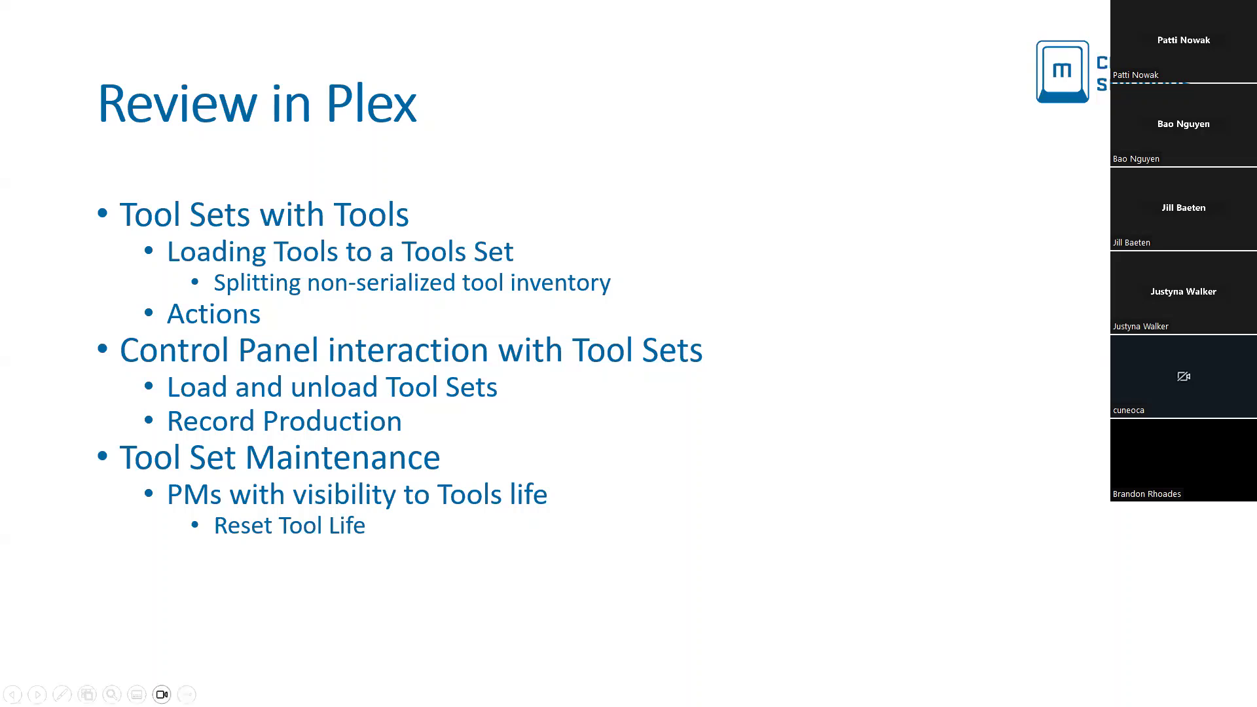
key(Right)
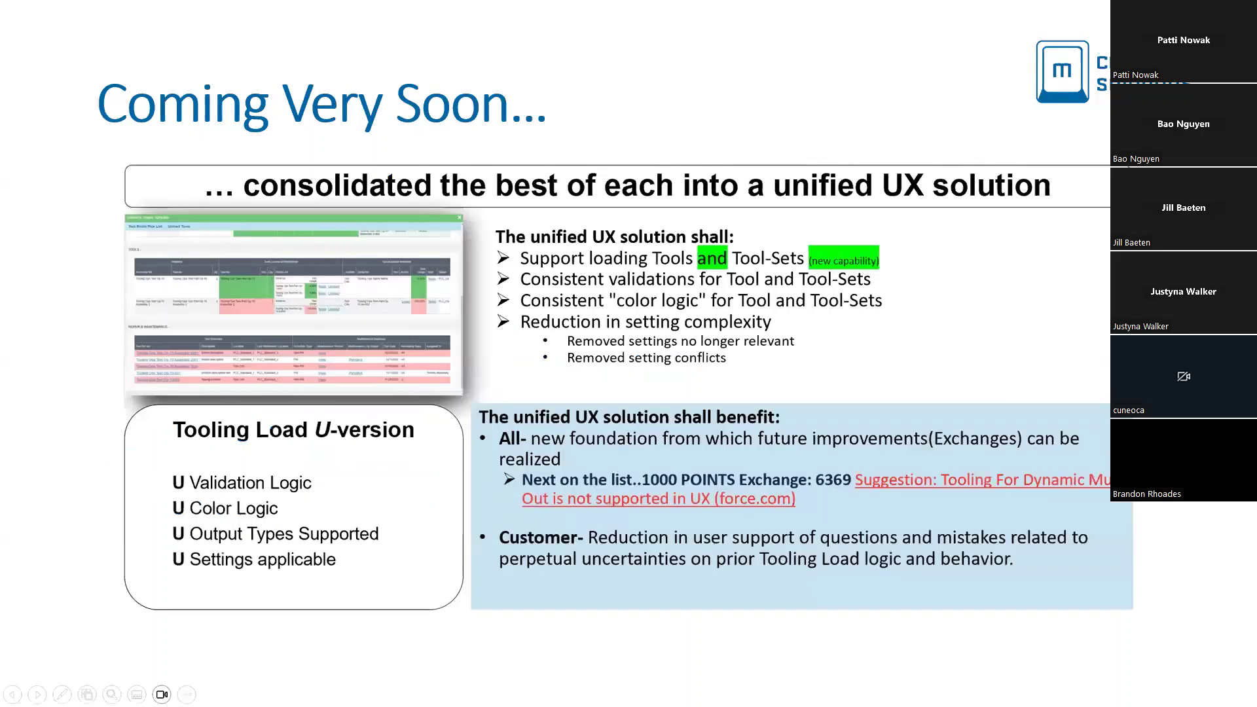